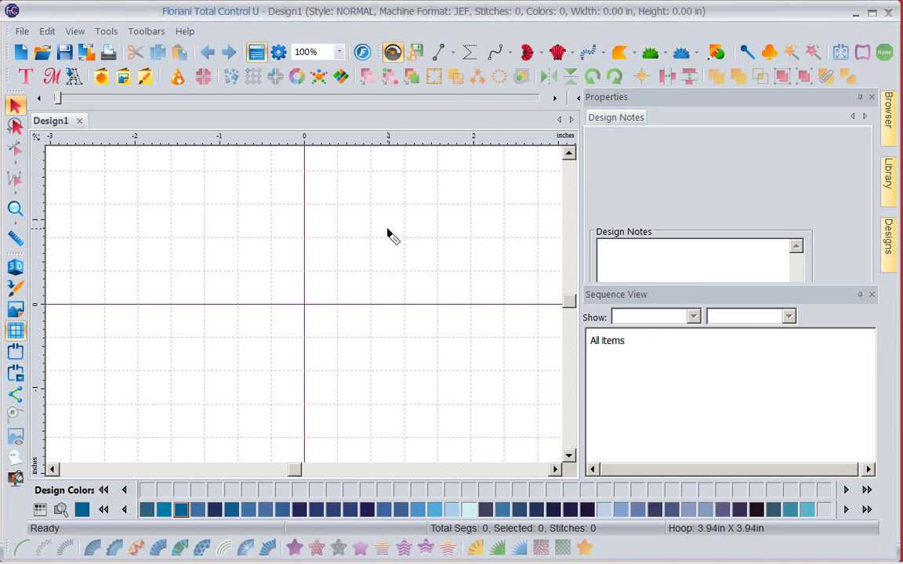
left_click(25, 76)
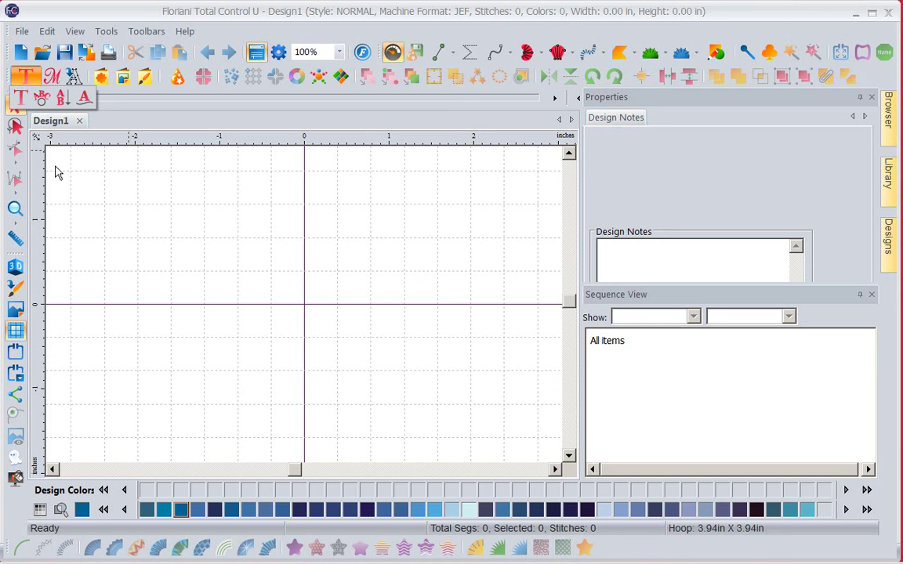
left_click(20, 97)
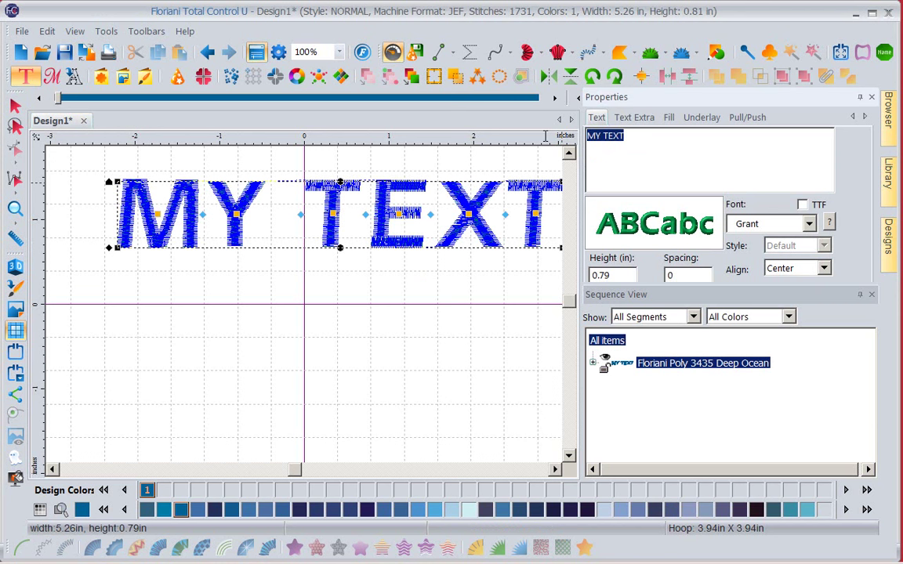
type("www.myfloriani.club")
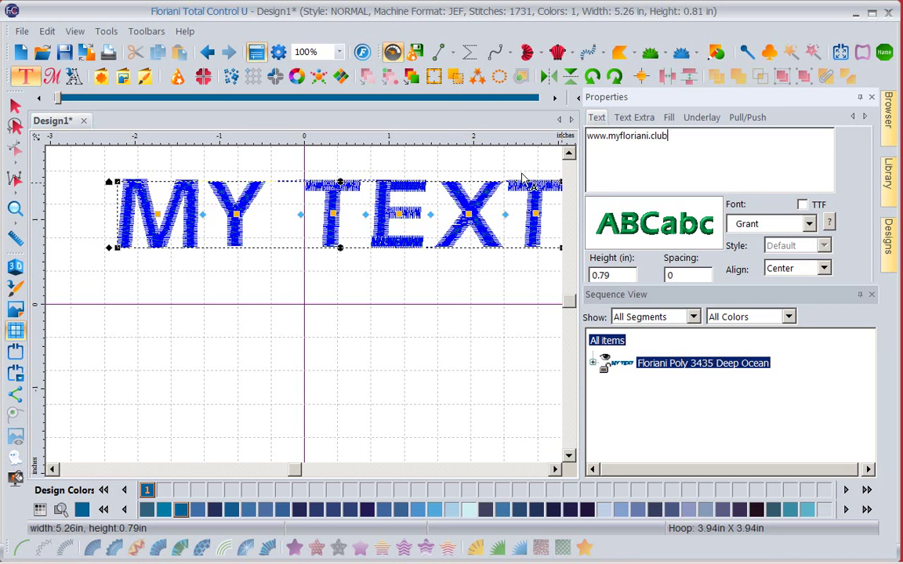
key("Tab")
type(".5")
left_click_drag(815, 281, 835, 317)
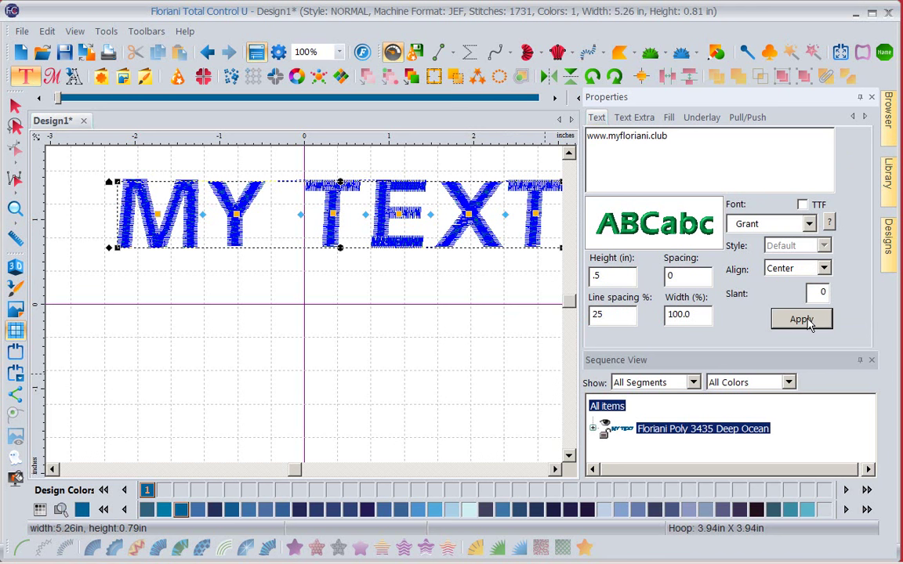
left_click(807, 321)
Zoom to fit the whole lettering in view and deselect it
left_click(339, 52)
left_click(316, 93)
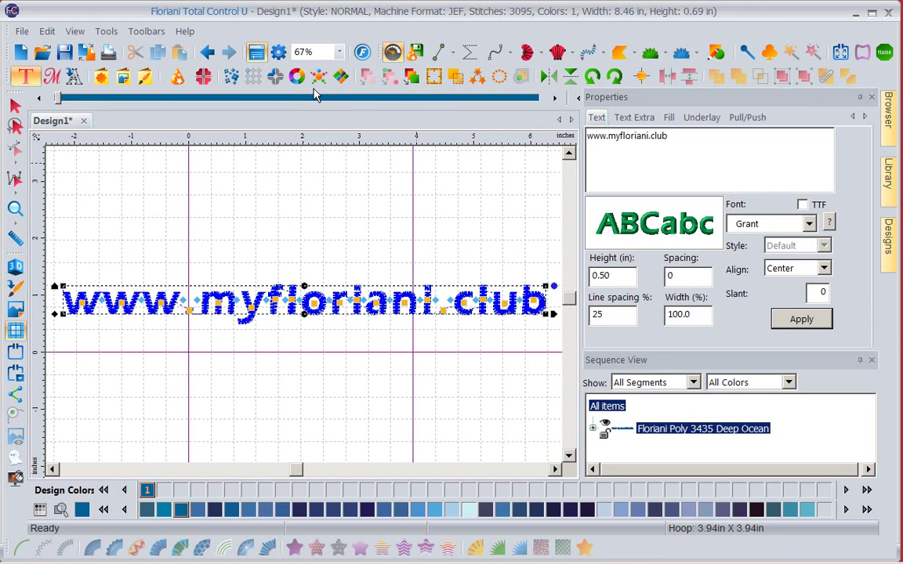
left_click(358, 377)
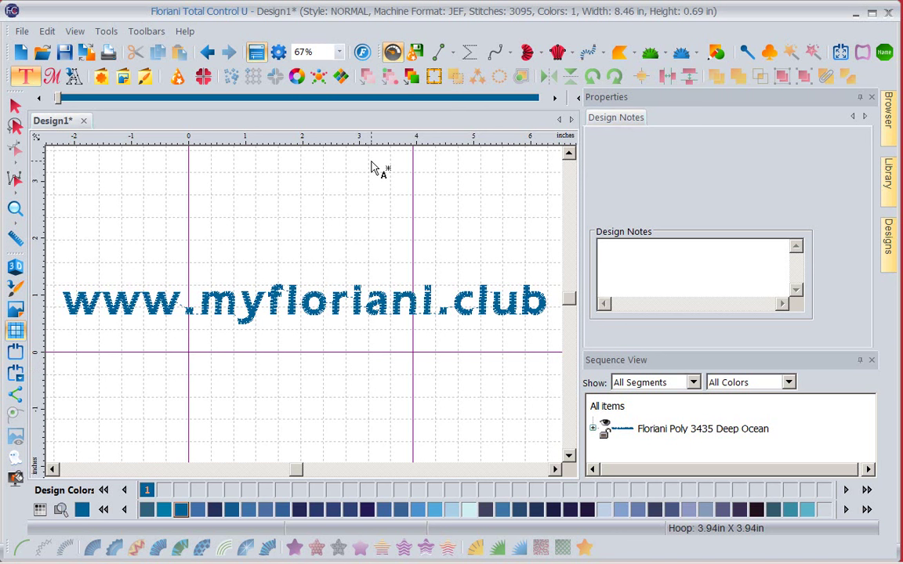
Launch the MyFloriani.Club website in Firefox from the Floriani Club toolbar button
left_click(362, 52)
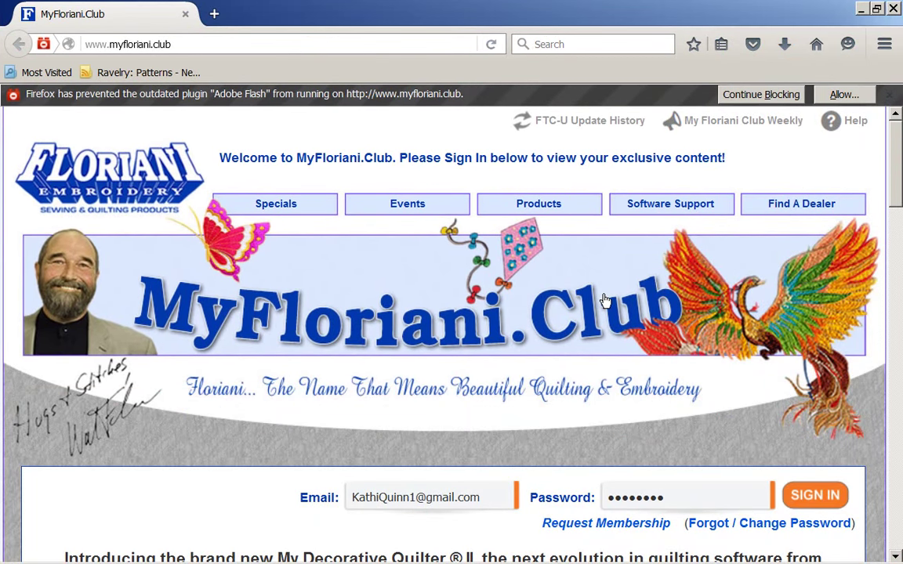
Sign in to MyFloriani.Club as a member
scroll(604, 300, "down", 3)
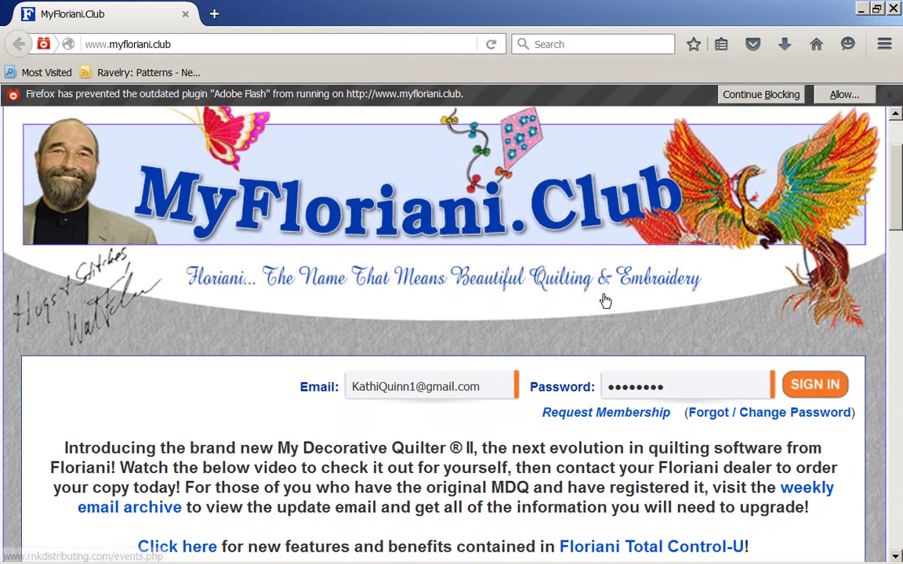
scroll(604, 300, "up", 3)
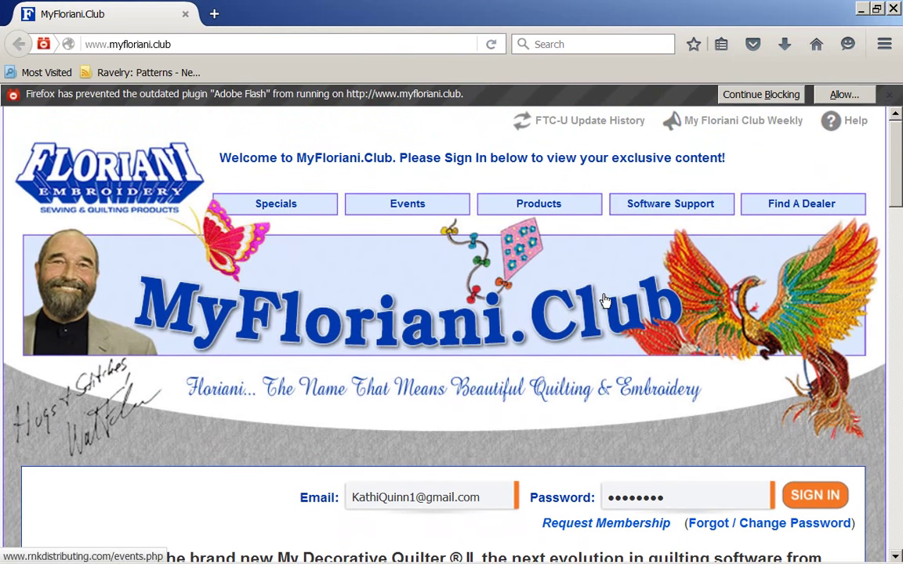
scroll(604, 300, "down", 5)
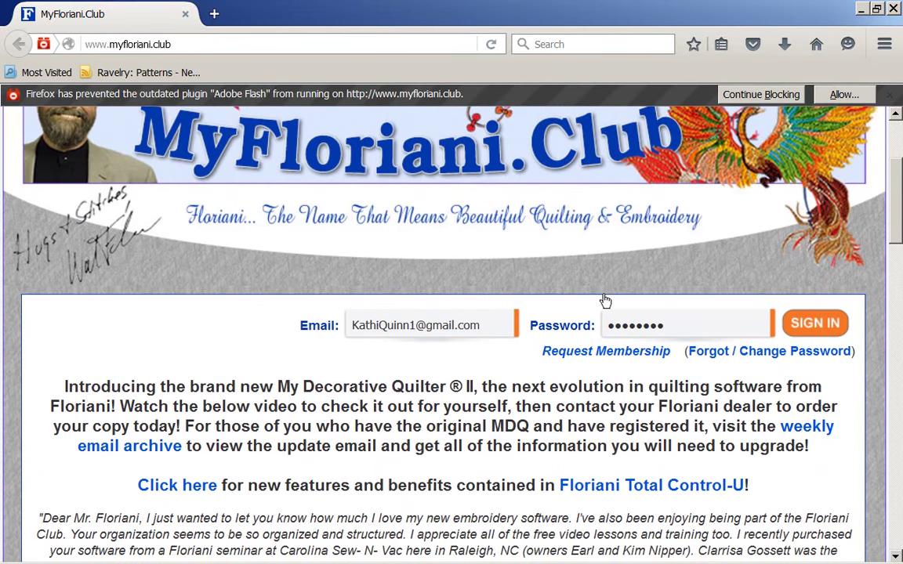
key("Return")
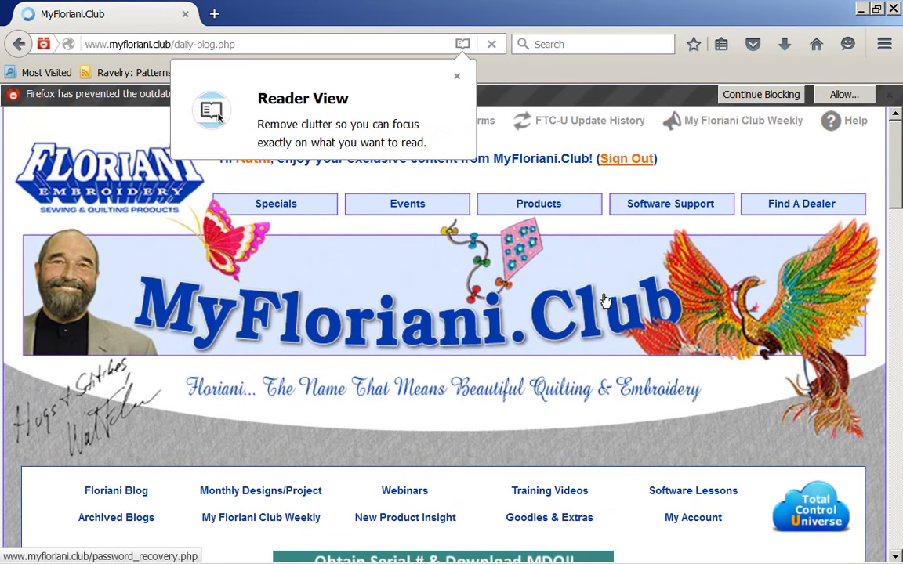
Enter the Floriani Total Control-Universe cloud from the members page
scroll(604, 300, "down", 5)
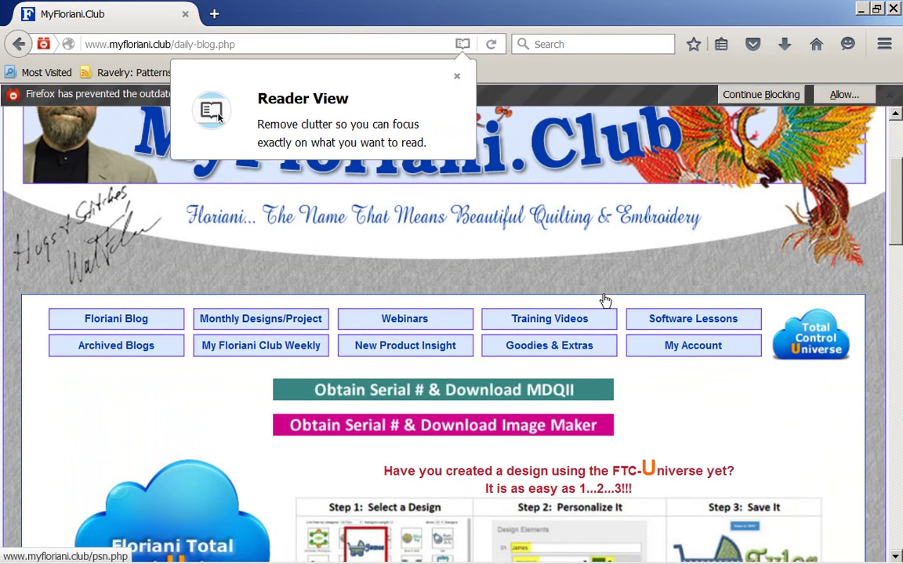
scroll(604, 300, "down", 2)
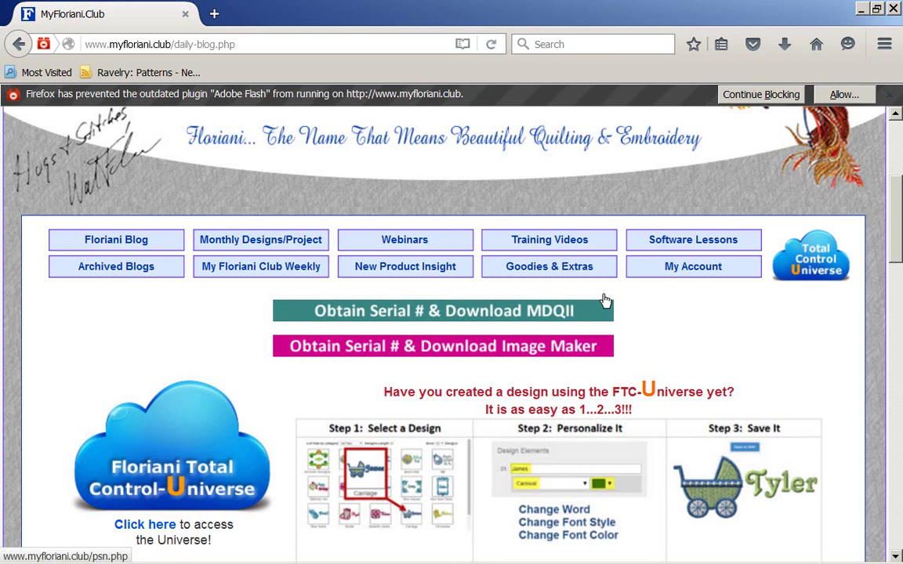
scroll(604, 300, "down", 4)
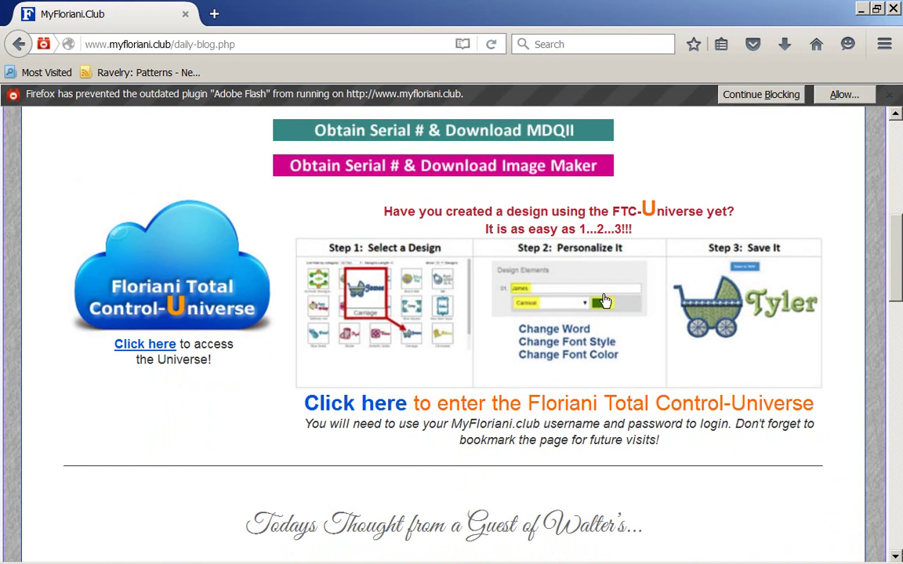
left_click(144, 344)
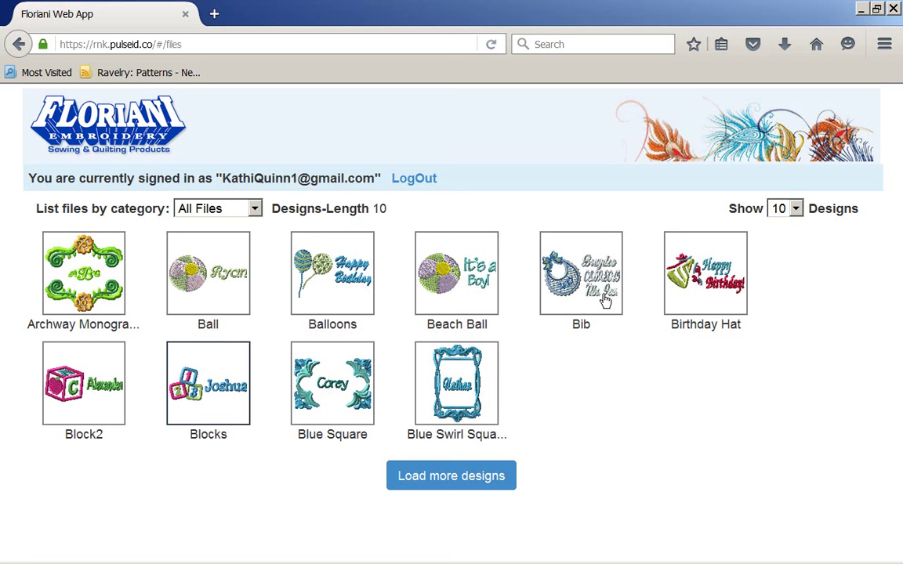
Show 50 designs per page and filter the list to the Sports category
key("alt+Down")
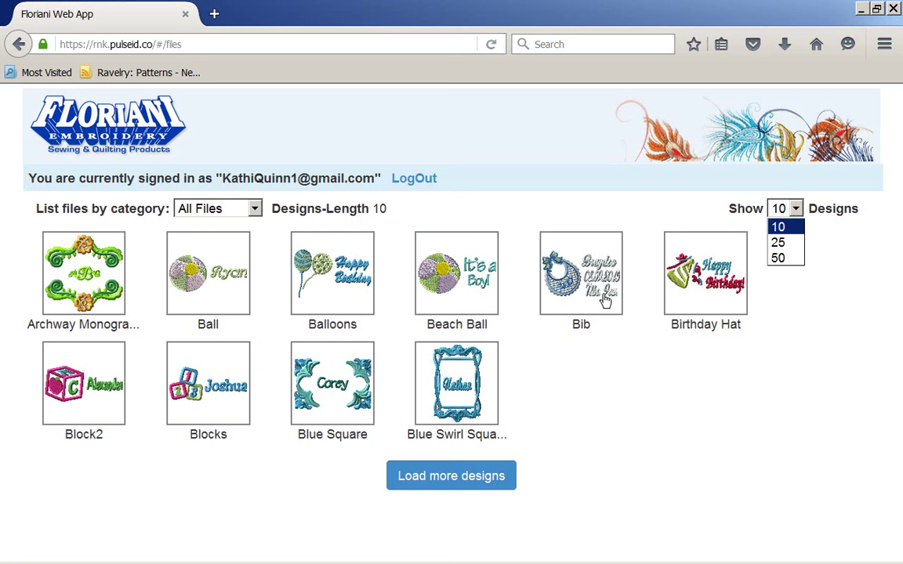
key("Down")
key("Down")
key("Return")
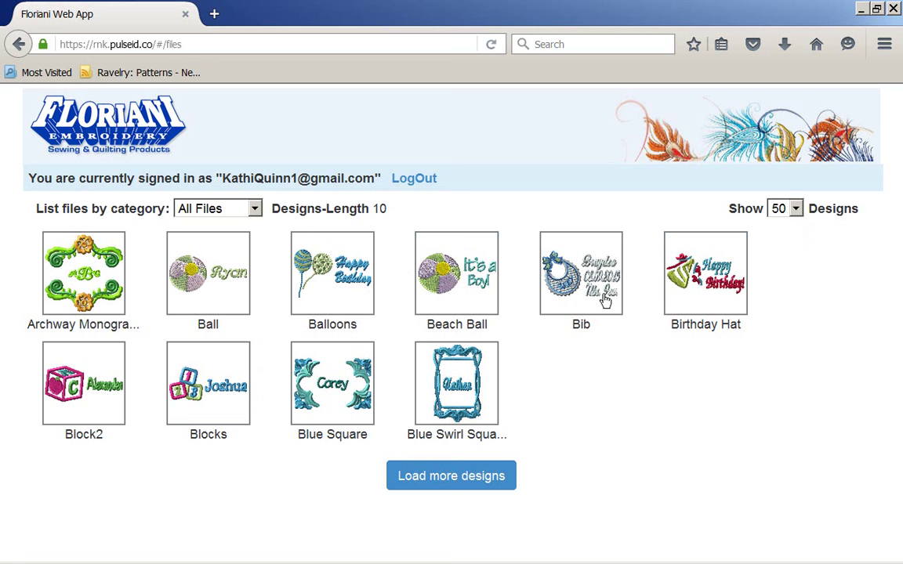
key("alt+Down")
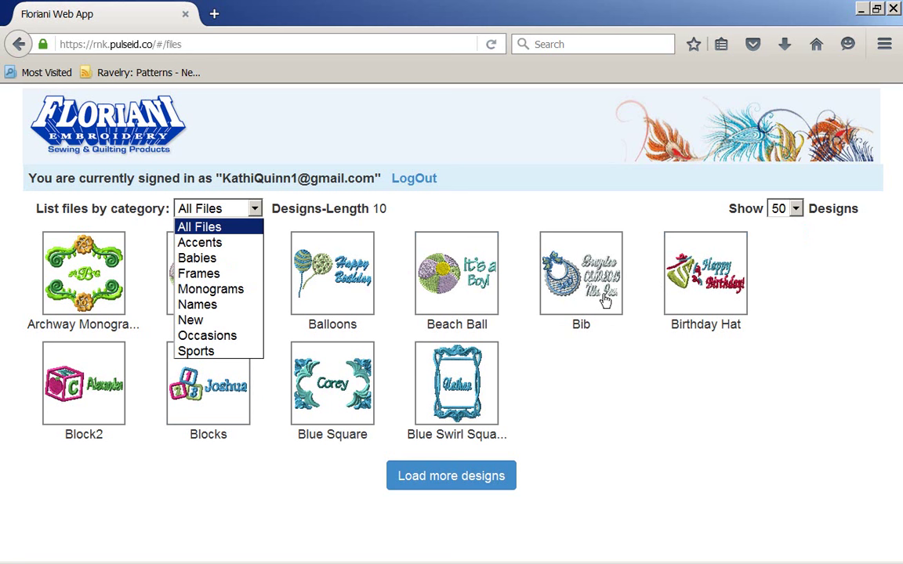
key("Down")
key("Down")
key("Down")
key("Down")
key("Down")
key("Down")
key("Down")
key("Down")
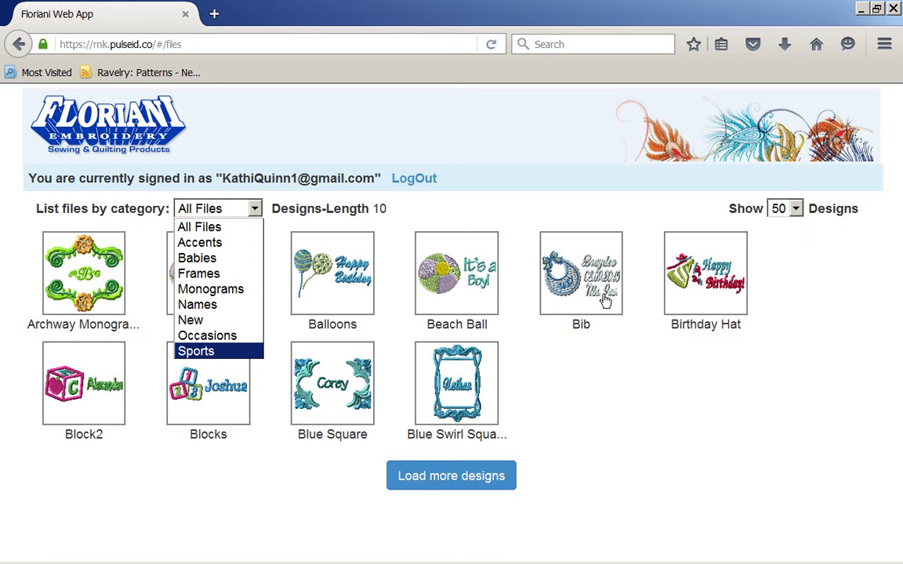
key("Return")
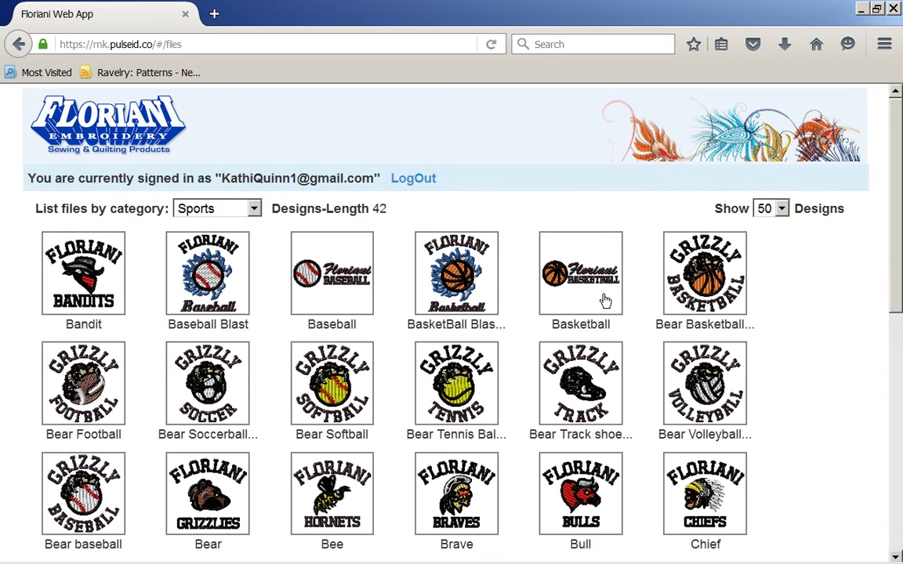
Scroll through the Sports designs to find Football Blast
scroll(605, 301, "down", 5)
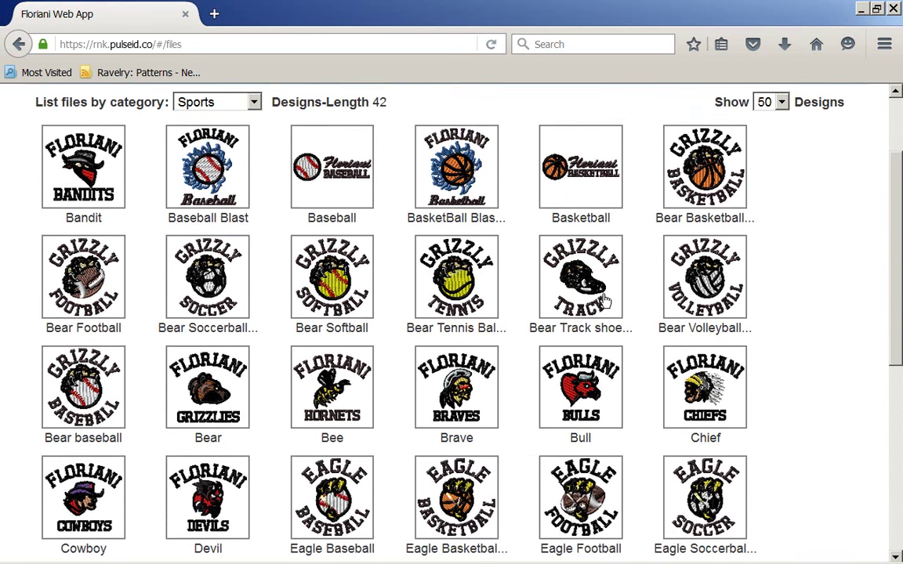
scroll(605, 301, "down", 6)
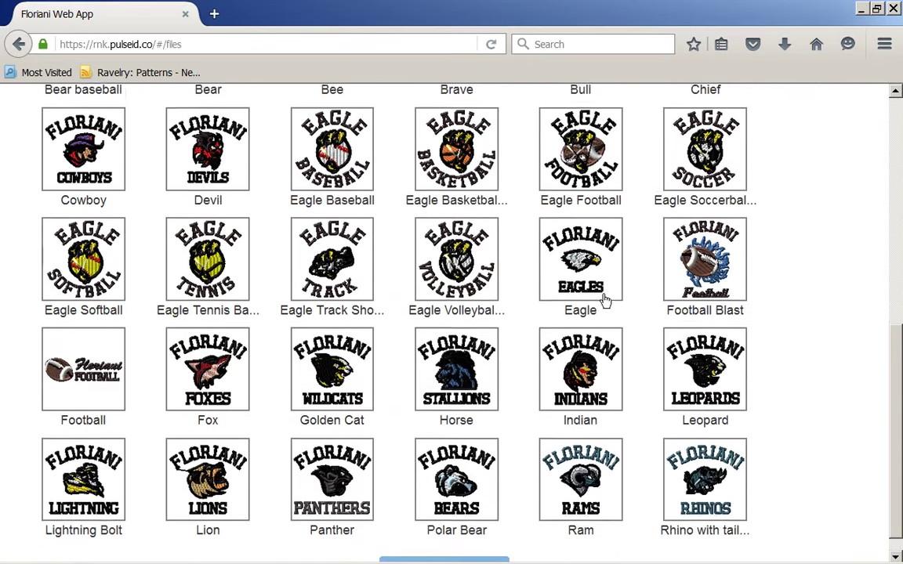
scroll(604, 301, "up", 6)
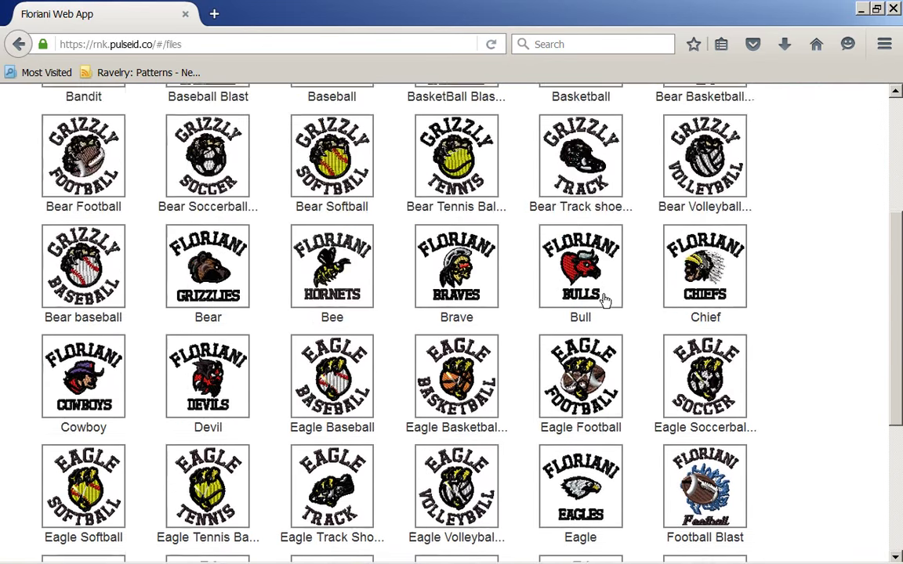
scroll(605, 301, "down", 6)
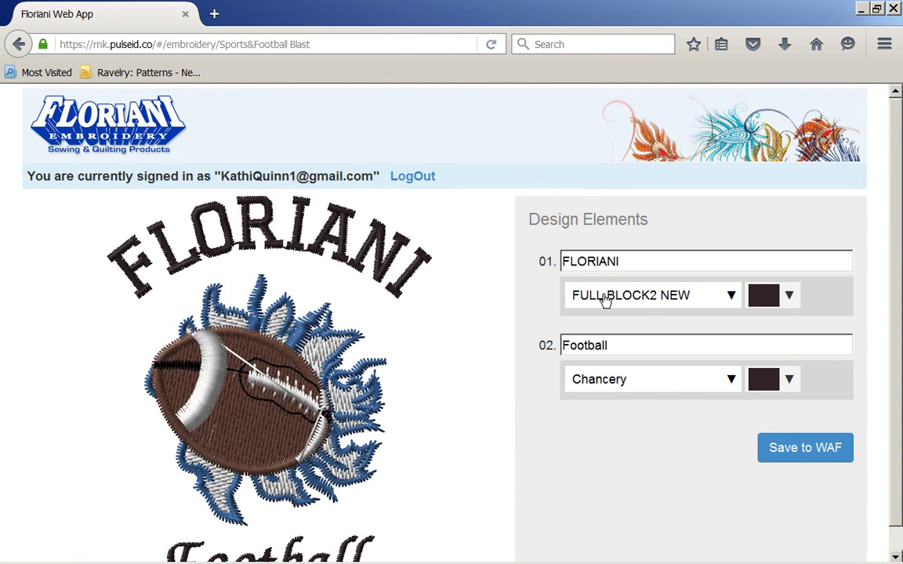
scroll(605, 302, "down", 1)
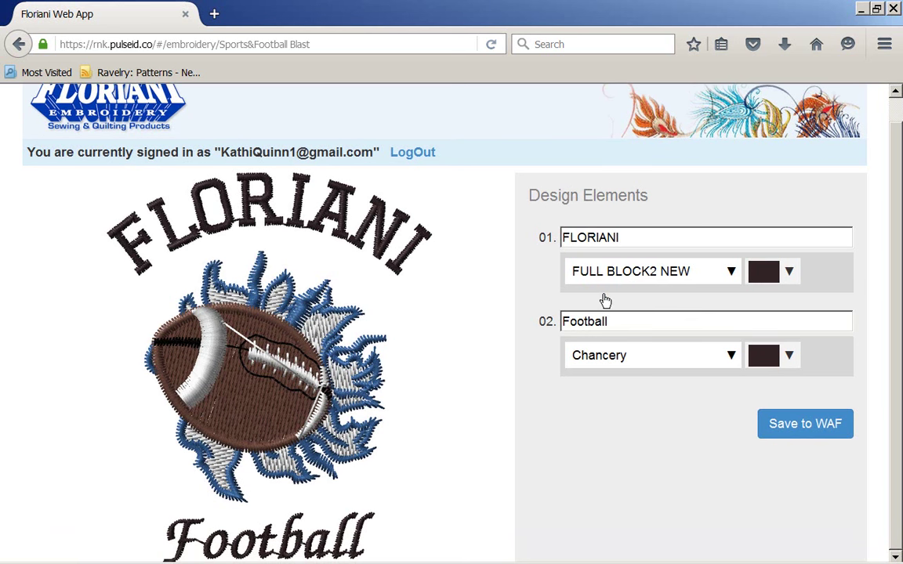
key("shift+Left")
key("shift+Left")
key("shift+Left")
key("shift+Left")
key("shift+Left")
key("shift+Left")
key("shift+Left")
key("shift+Left")
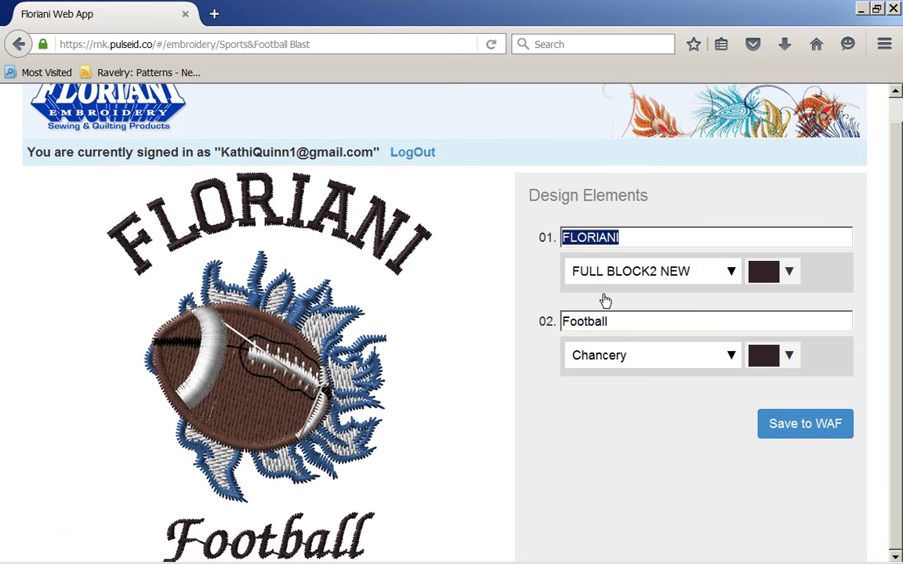
type("De")
key("BackSpace")
type("ENVER")
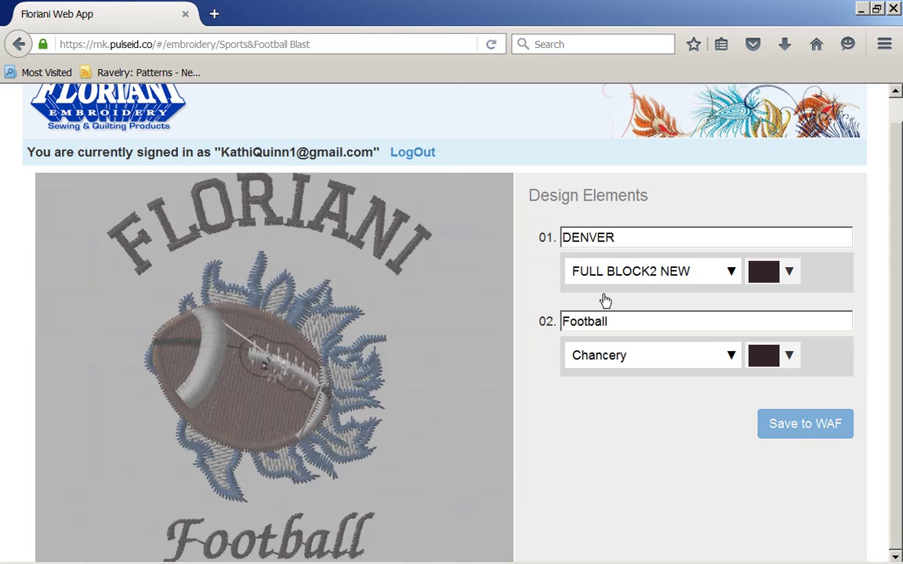
left_click(605, 296)
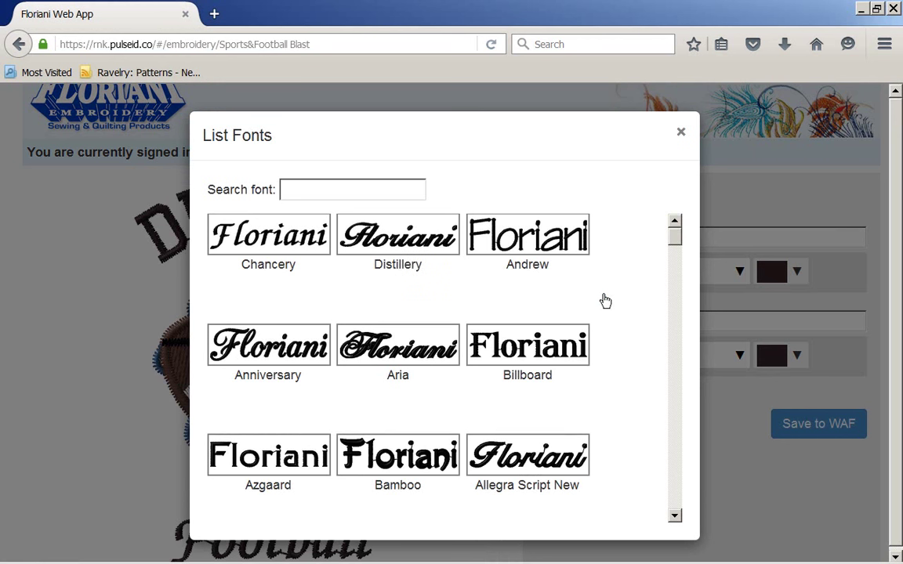
key("Escape")
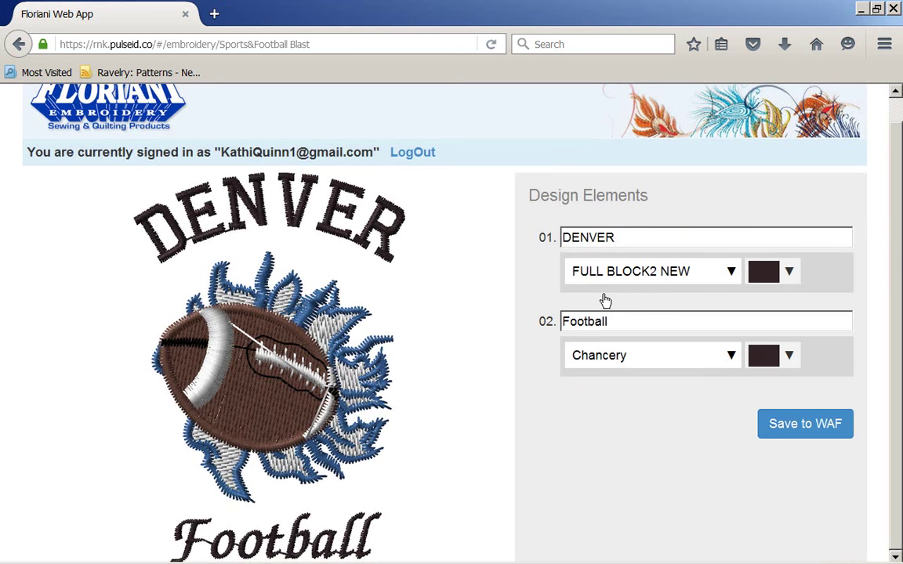
left_click(605, 298)
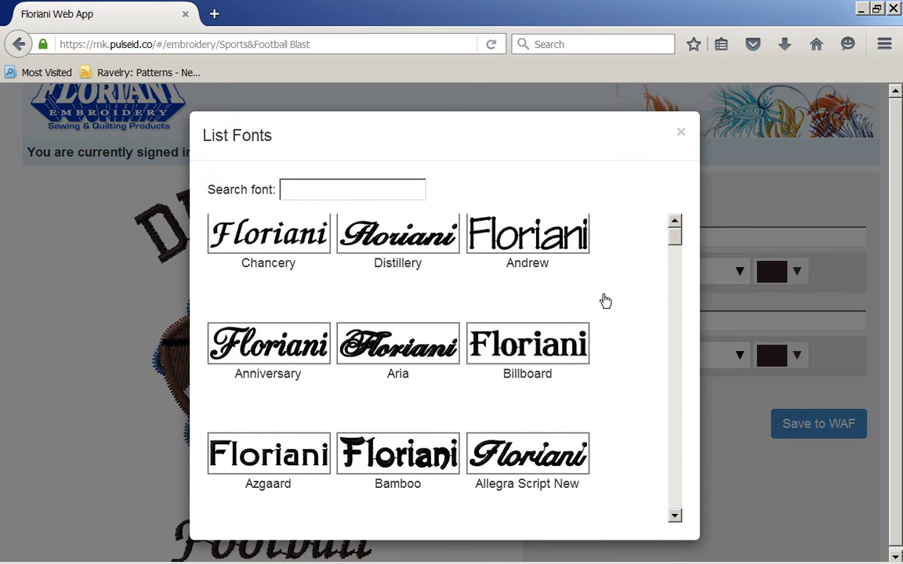
key("Escape")
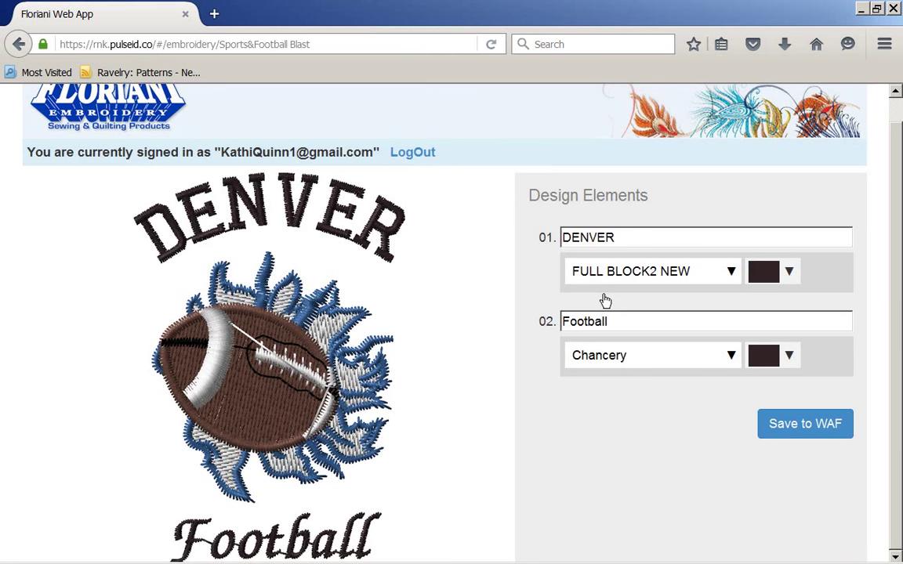
Replace Football with Broncos in the Billboard font
key("BackSpace")
key("BackSpace")
key("BackSpace")
key("BackSpace")
key("BackSpace")
key("BackSpace")
key("BackSpace")
key("BackSpace")
type("Broncos")
key("Tab")
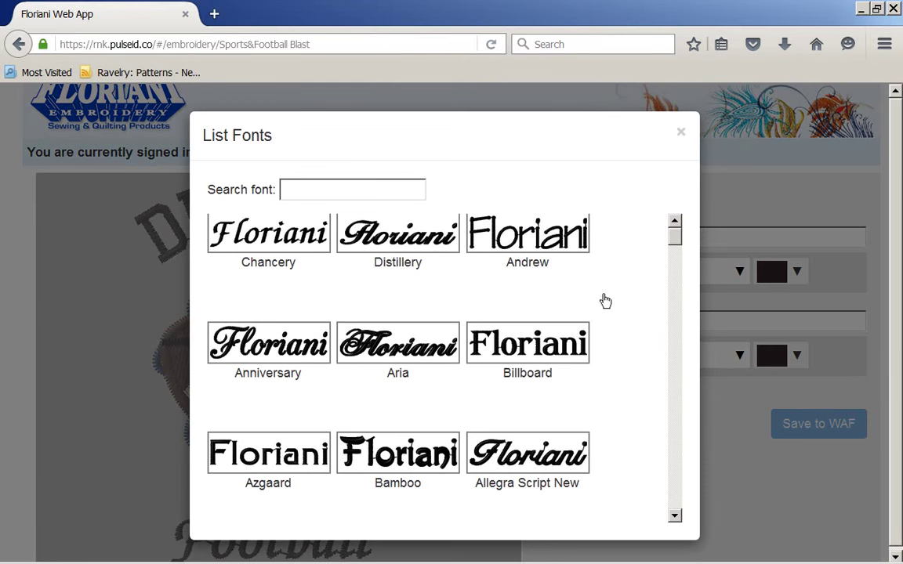
key("Return")
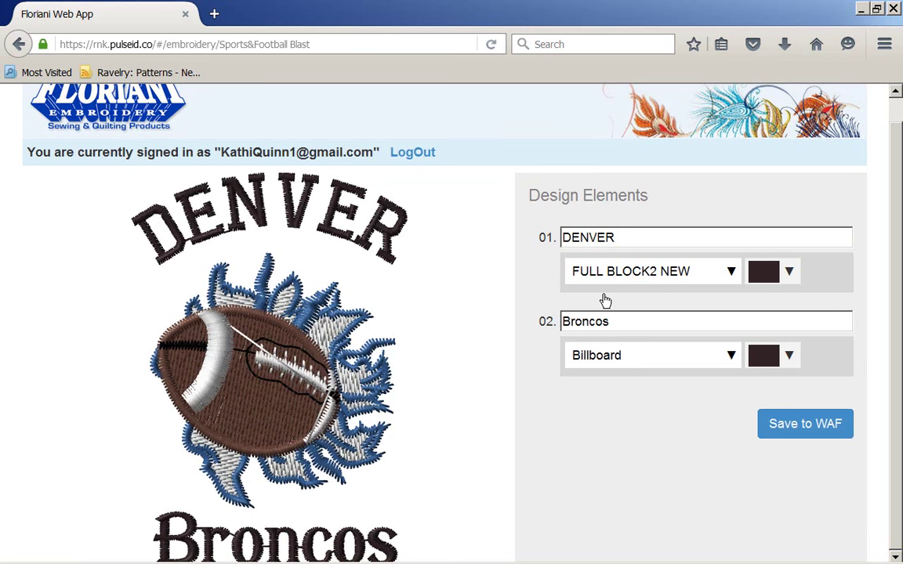
Give DENVER thread colour 5 (orange) and Broncos a blue thread
key("Tab")
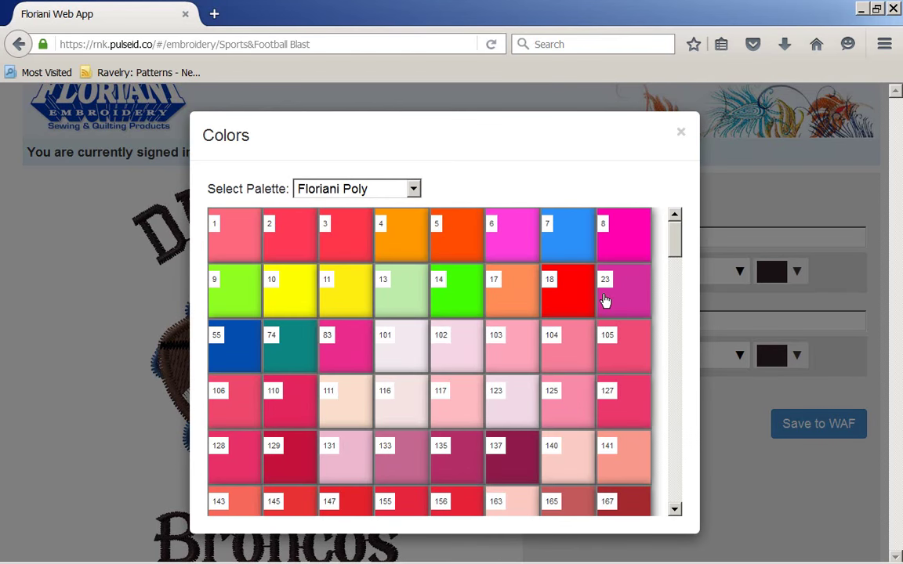
key("Tab")
key("Tab")
key("Tab")
key("Tab")
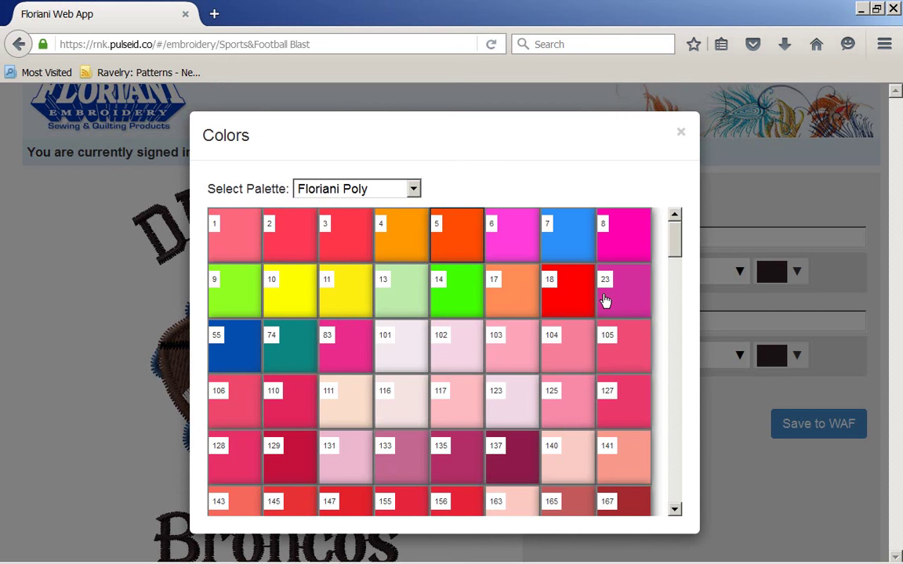
key("Return")
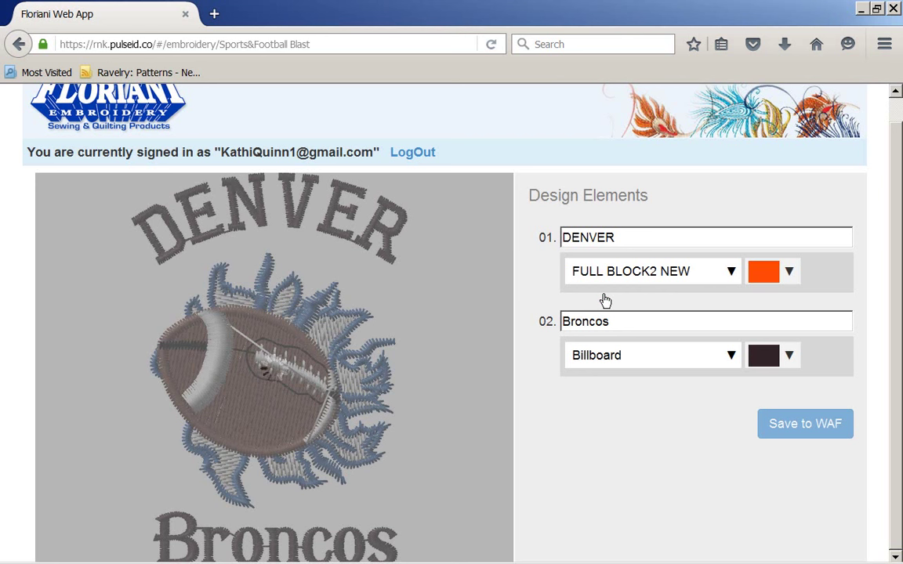
key("Return")
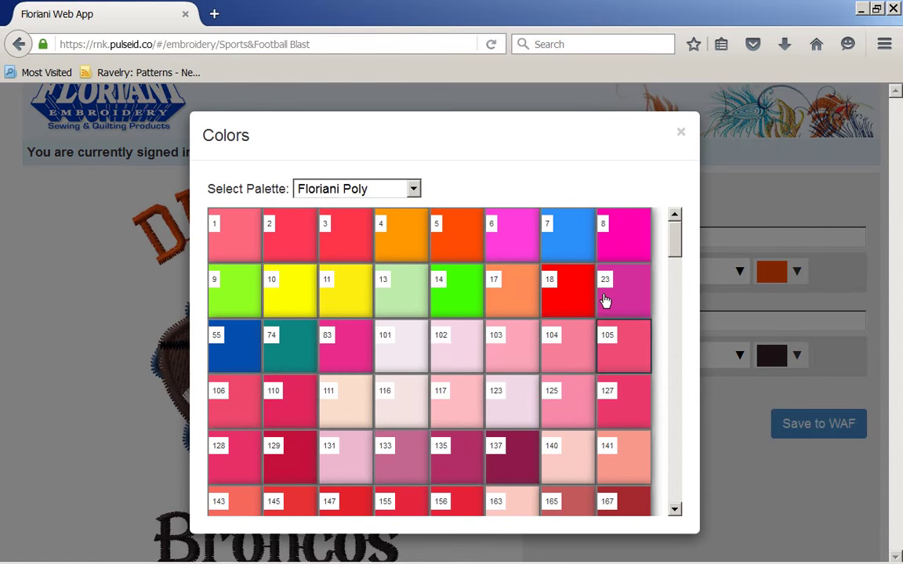
key("Return")
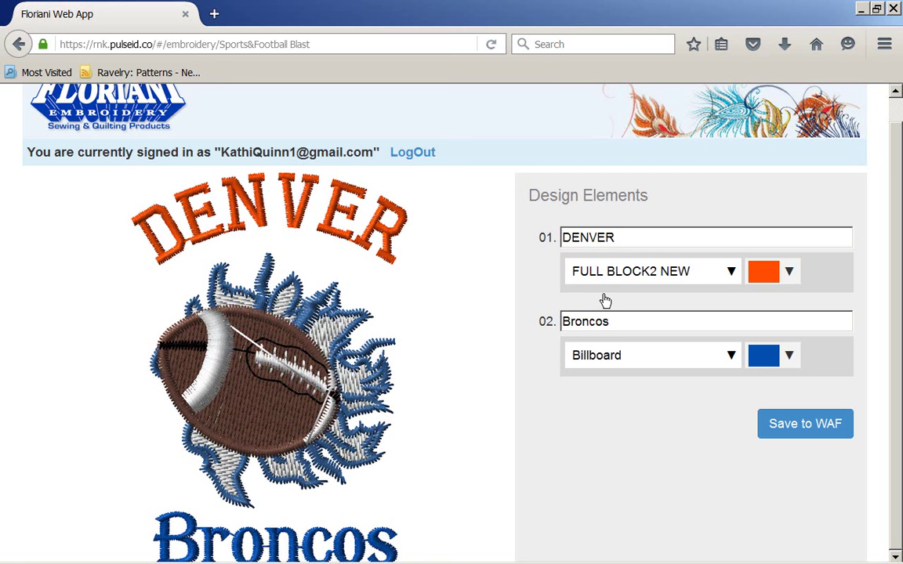
Change the two text lines to CAROLIONA and Panthers
key("Tab")
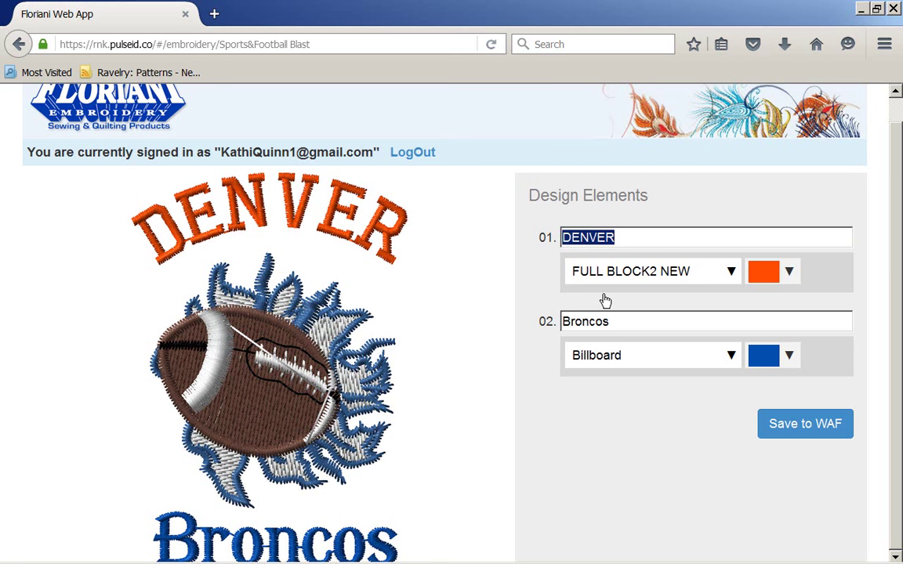
type("C")
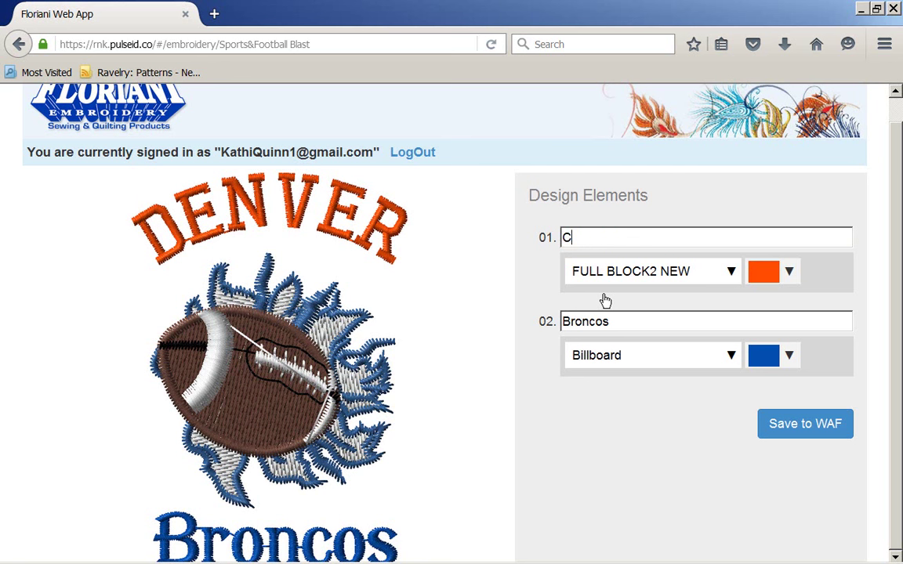
type("AROLIONA")
key("Tab")
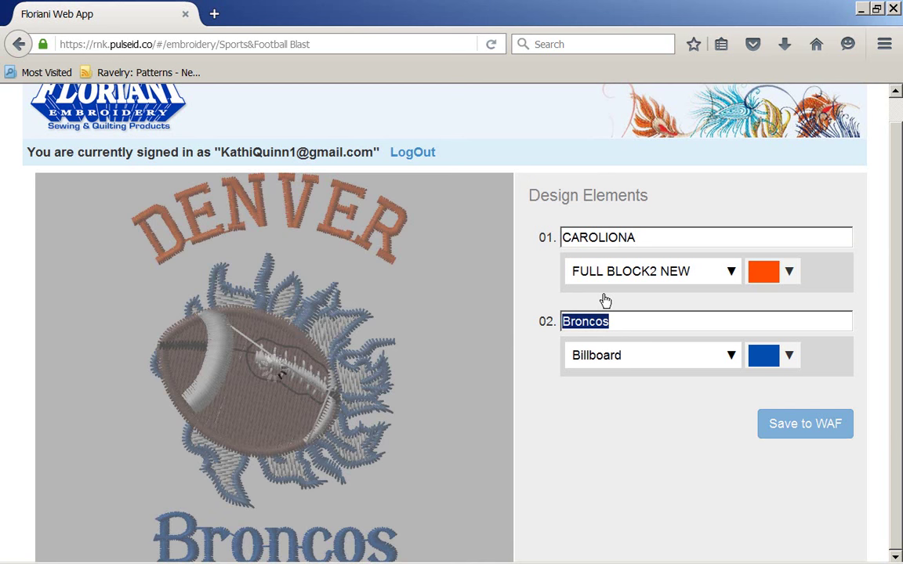
type("Panthers")
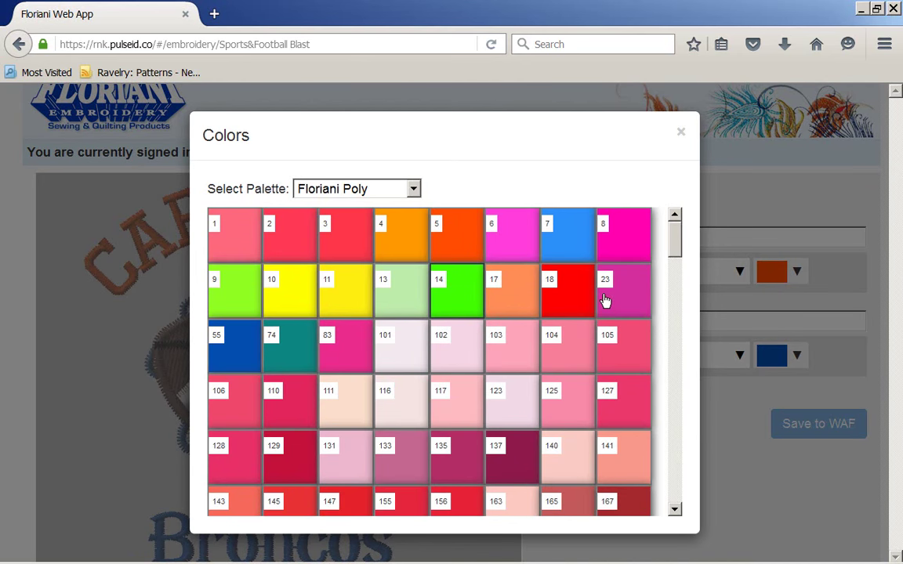
Make CAROLIONA light blue colour 7 and Panthers a pale colour
key("Right")
key("Return")
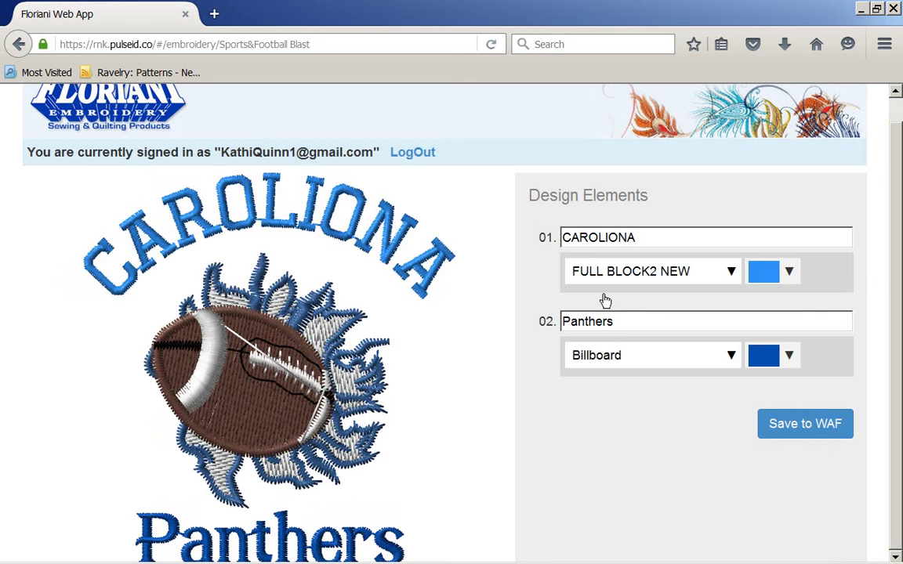
key("Return")
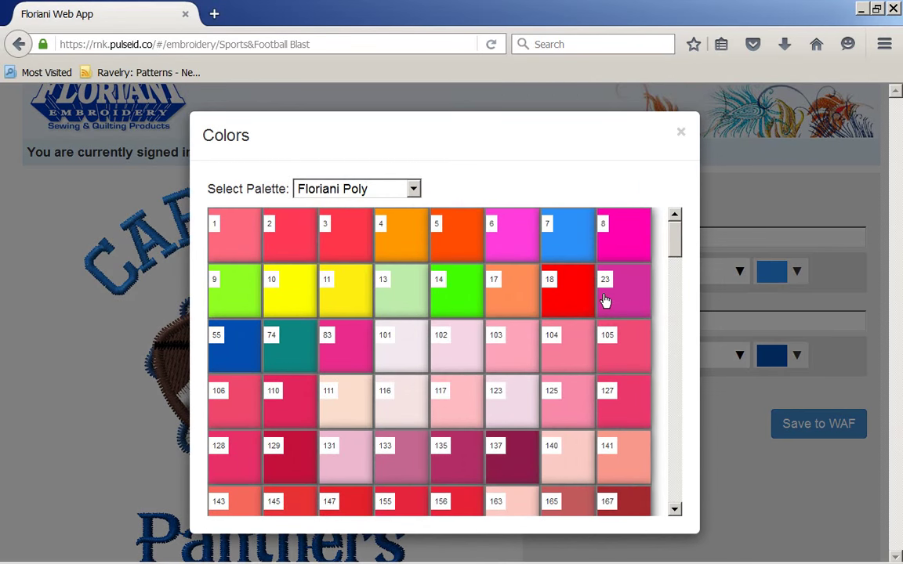
key("Left")
key("Return")
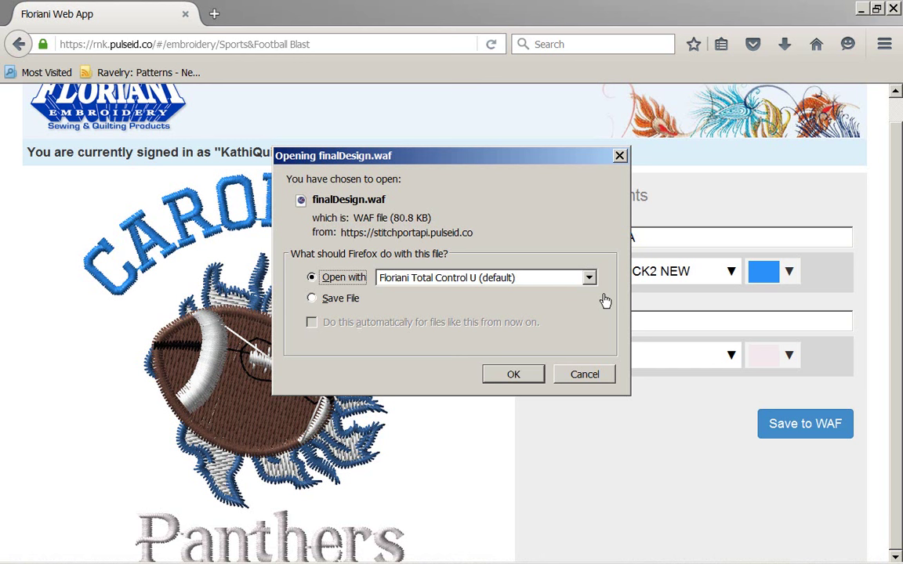
Save finalDesign.waf to disk and close the downloads list
left_click(603, 299)
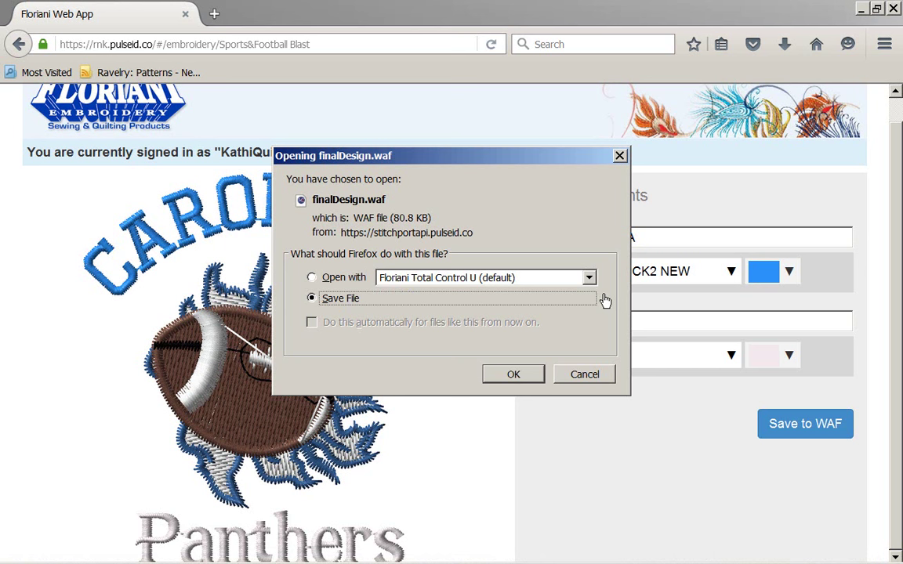
key("Return")
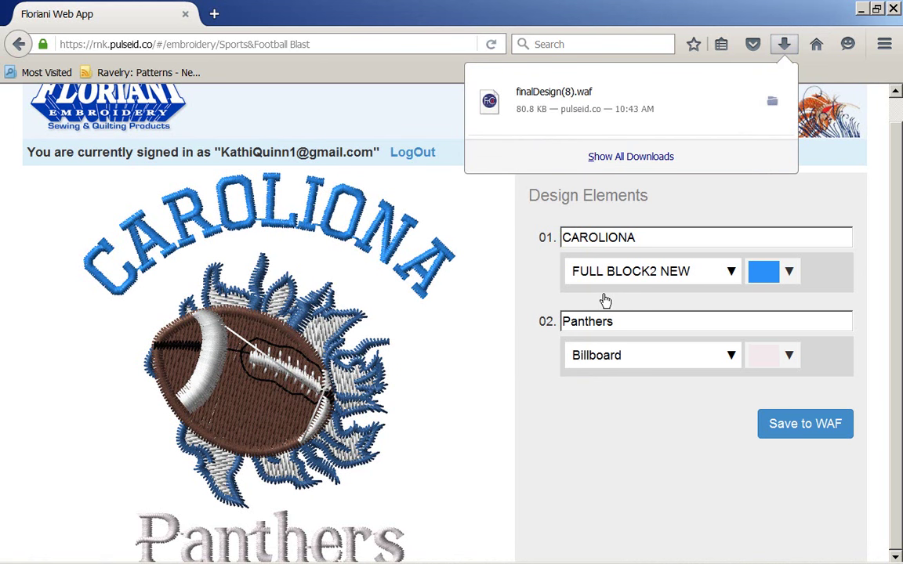
left_click(604, 300)
Change the first line back to DENVER, leaving its font unchanged
key("Tab")
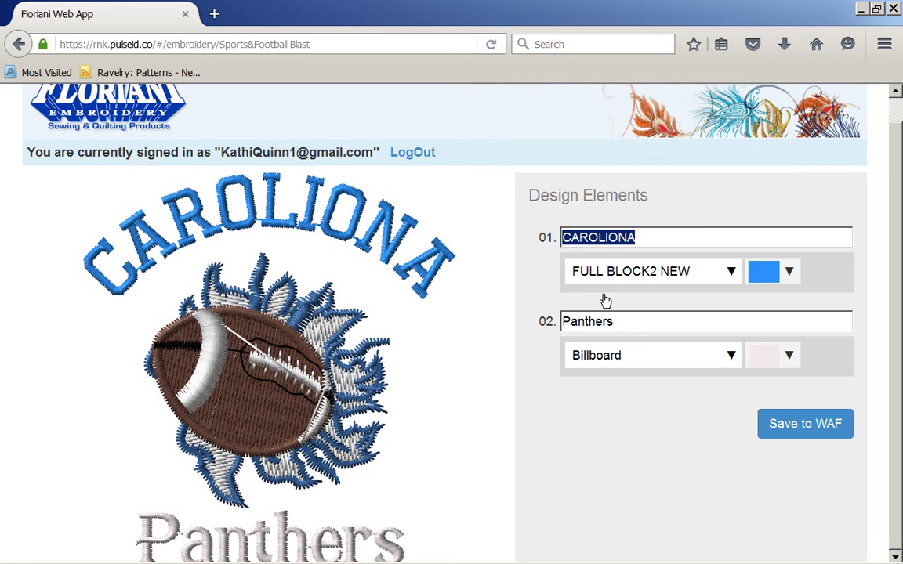
type("DENVER")
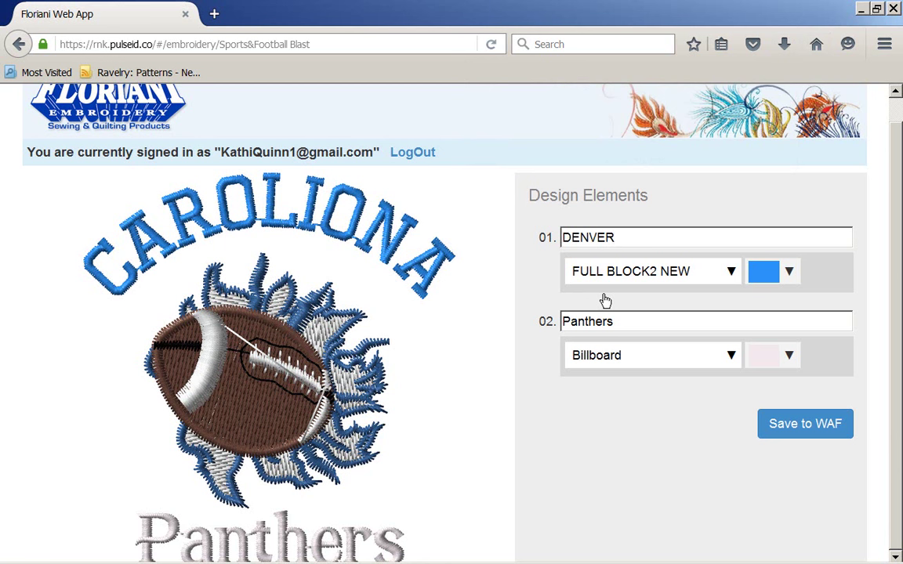
left_click(605, 300)
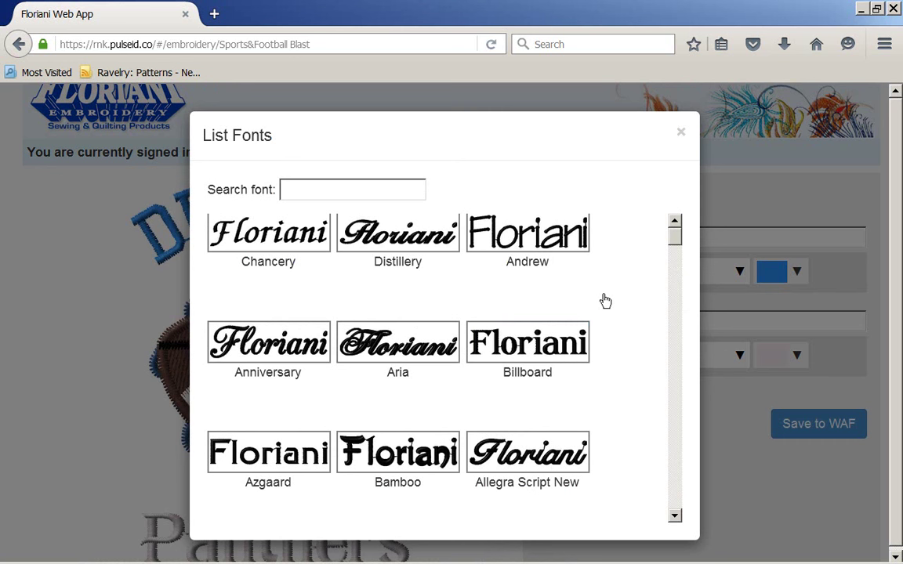
key("Escape")
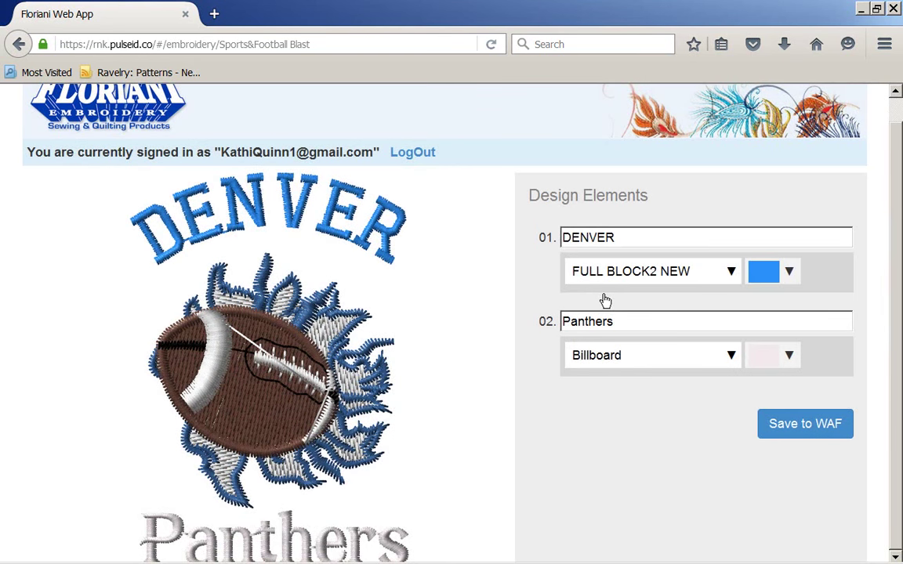
Retype the second line as Broncos and refresh the preview
key("BackSpace")
key("BackSpace")
key("BackSpace")
key("BackSpace")
key("BackSpace")
key("BackSpace")
key("BackSpace")
key("BackSpace")
type("BRON")
key("BackSpace")
key("BackSpace")
key("BackSpace")
type("roncos")
key("Return")
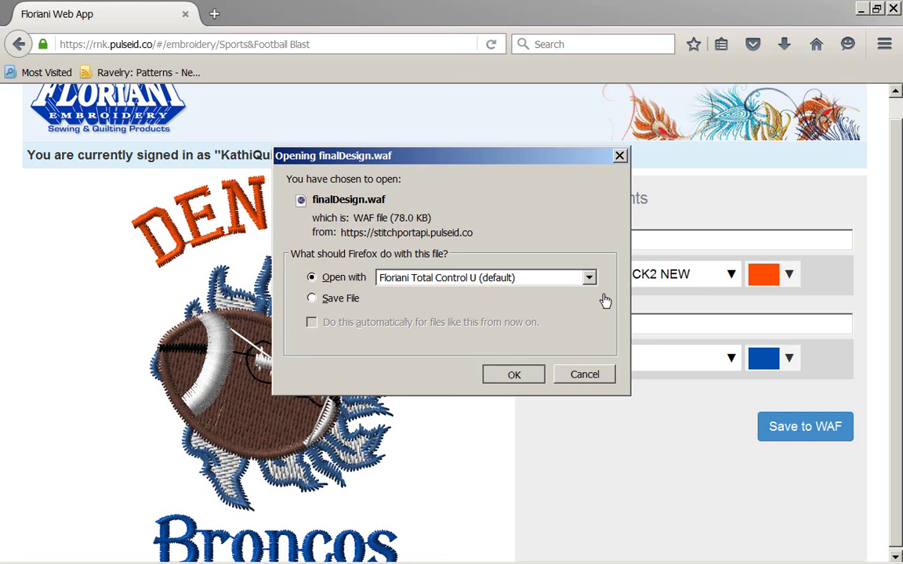
Open finalDesign.waf in Floriani Total Control U
key("Return")
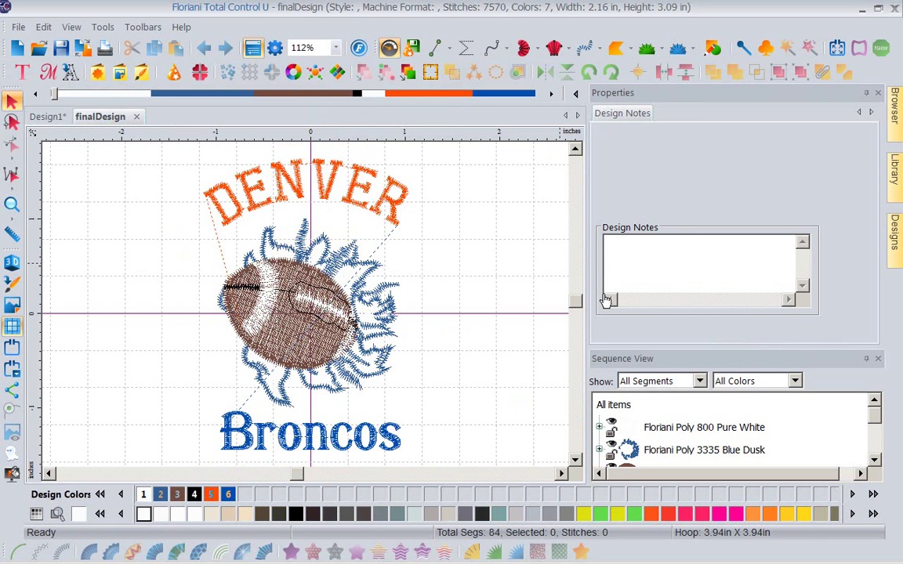
Recolour the football's white flames segment to Navaho Orange
key("Tab")
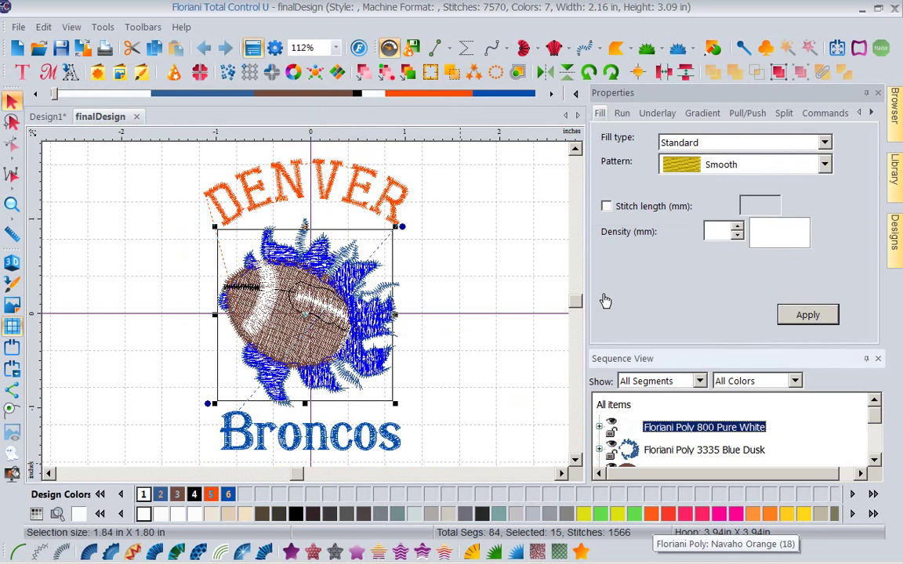
left_click(651, 513)
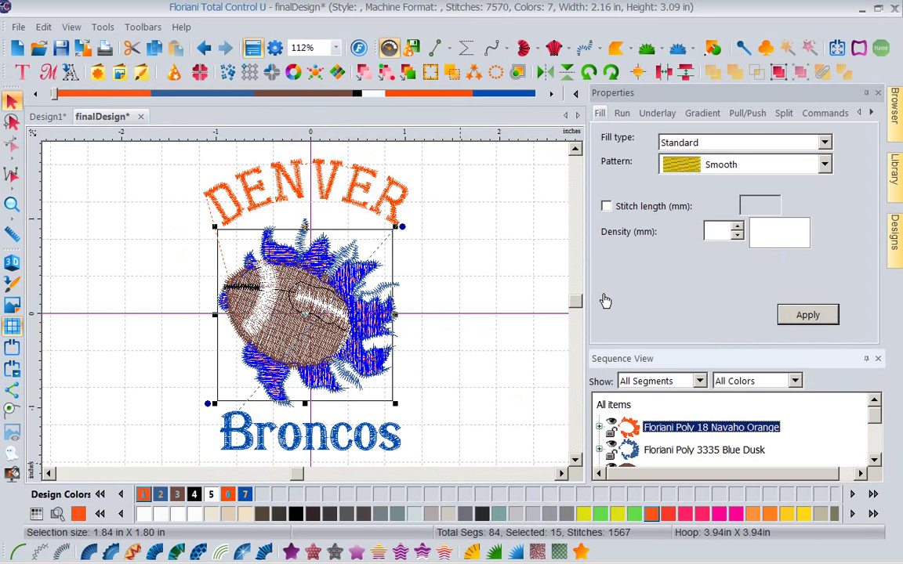
key("Tab")
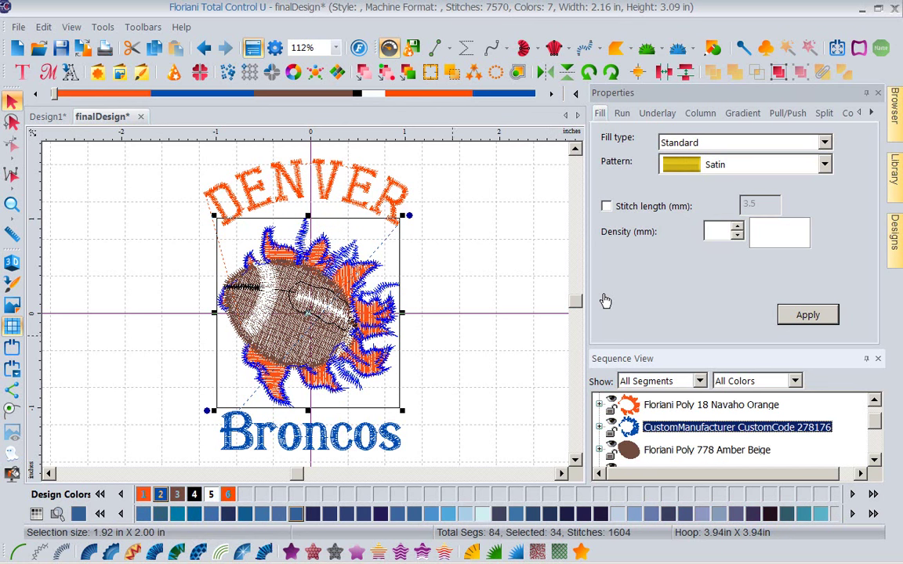
Deselect the Denver Broncos design and show its stitches in realistic 3D
key("Escape")
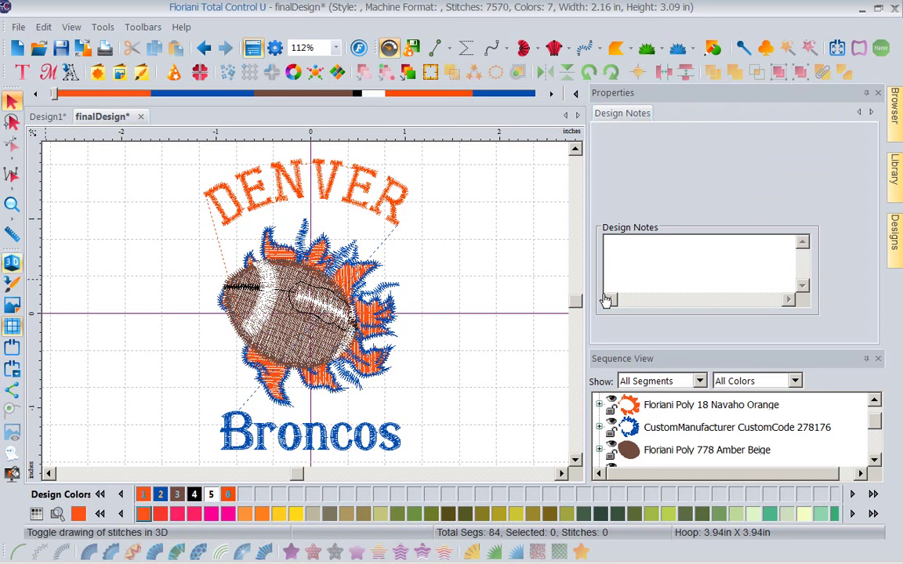
key("t")
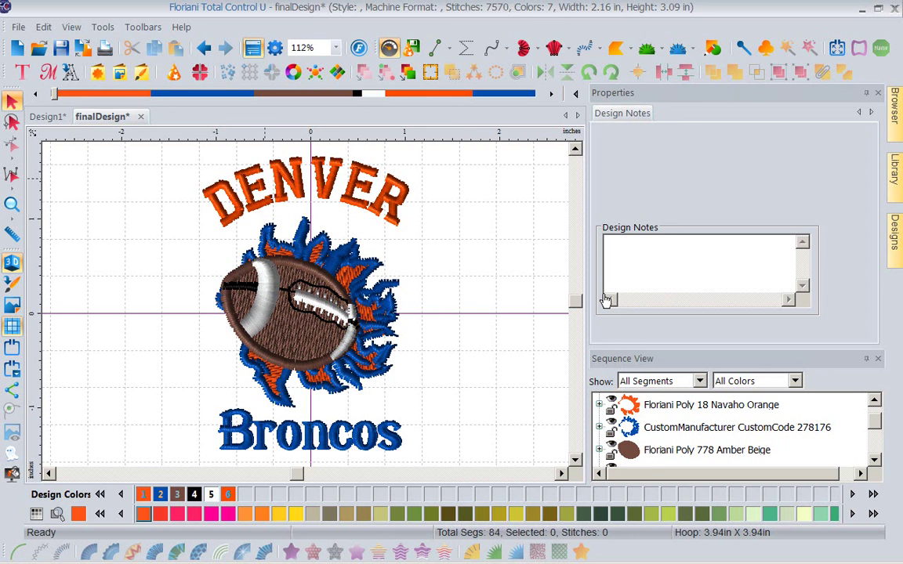
key("alt")
Save finalDesign to the Desktop in Floriani Files (WAF) format
key("alt+f")
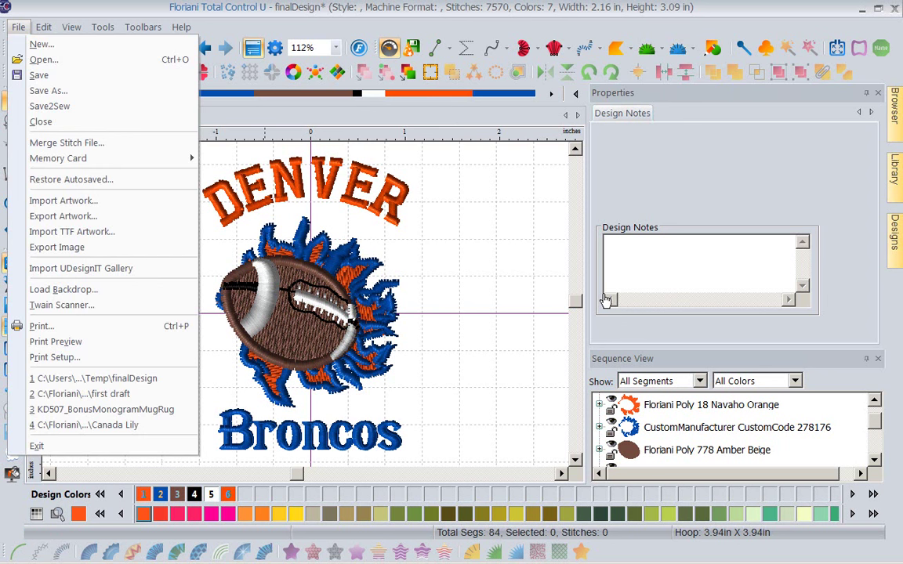
key("Down")
key("Down")
key("Down")
key("Down")
key("Down")
key("Up")
key("Return")
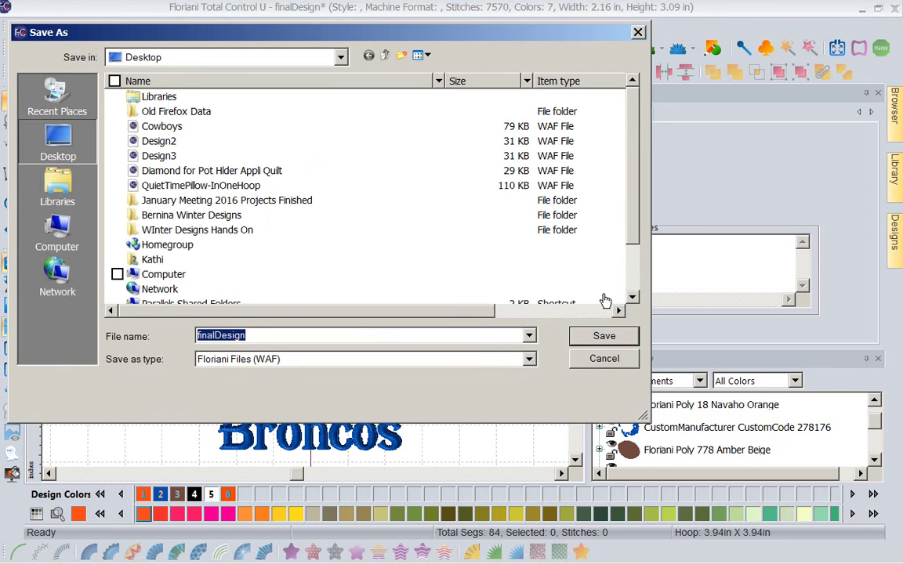
left_click(366, 359)
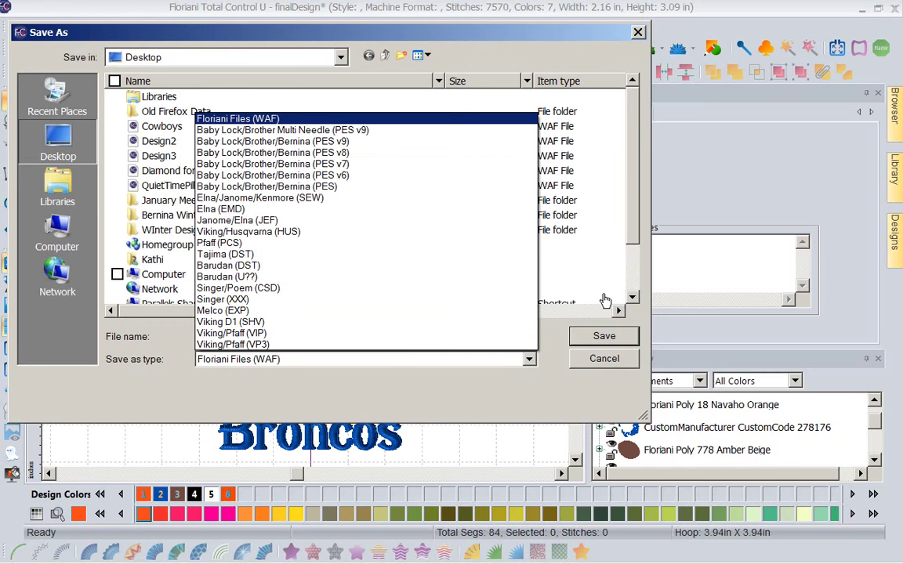
key("Escape")
key("Escape")
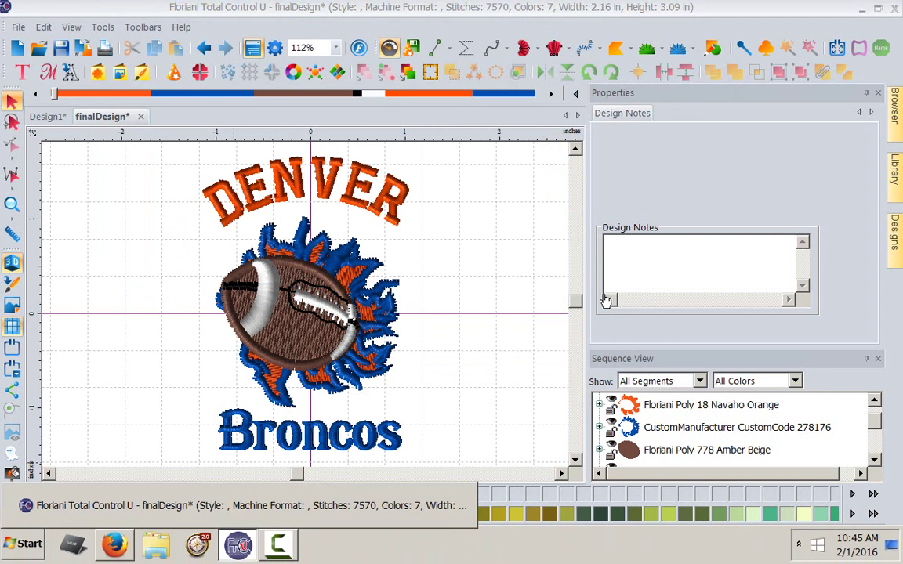
Minimize Total Control U and bring Firefox with the Floriani Web App to the front
key("super+d")
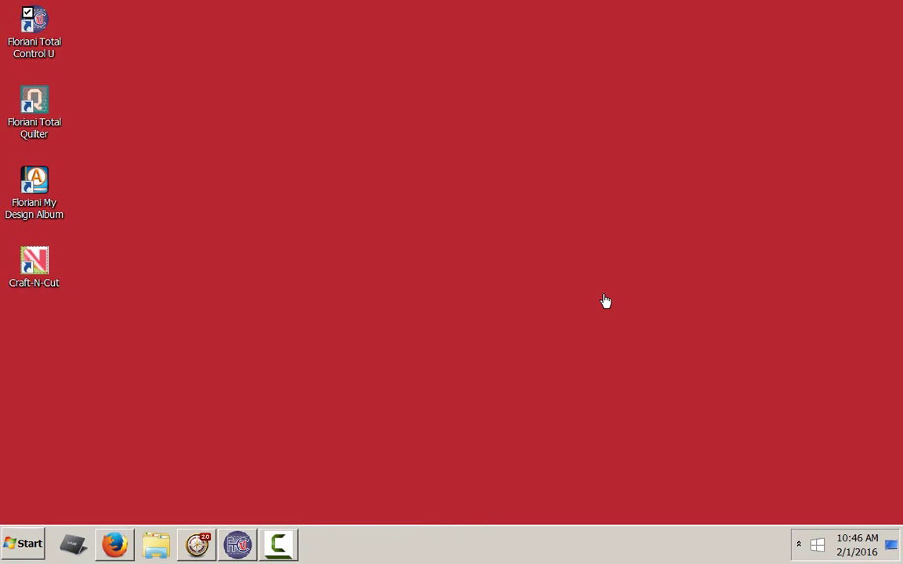
key("super+t")
key("super+t")
key("super+t")
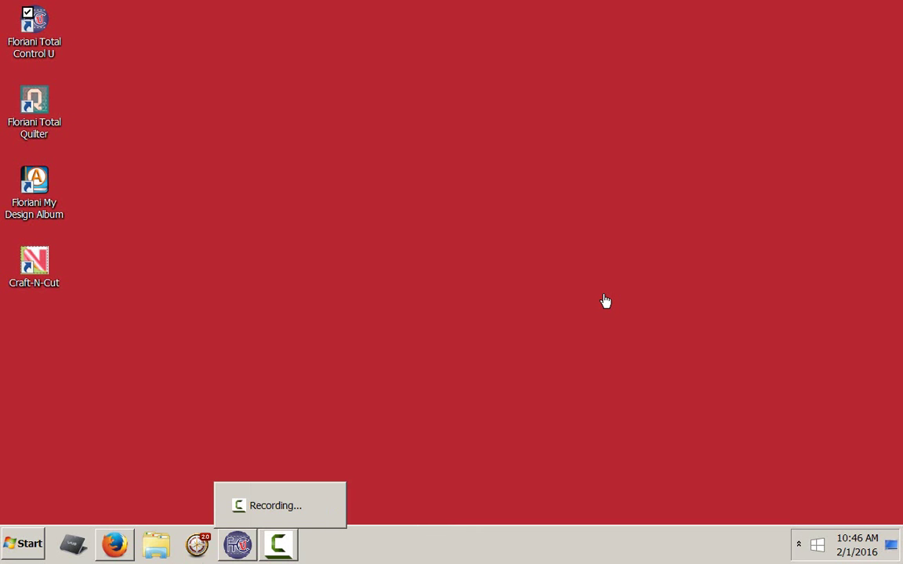
key("super+shift+t")
key("super+shift+t")
key("Return")
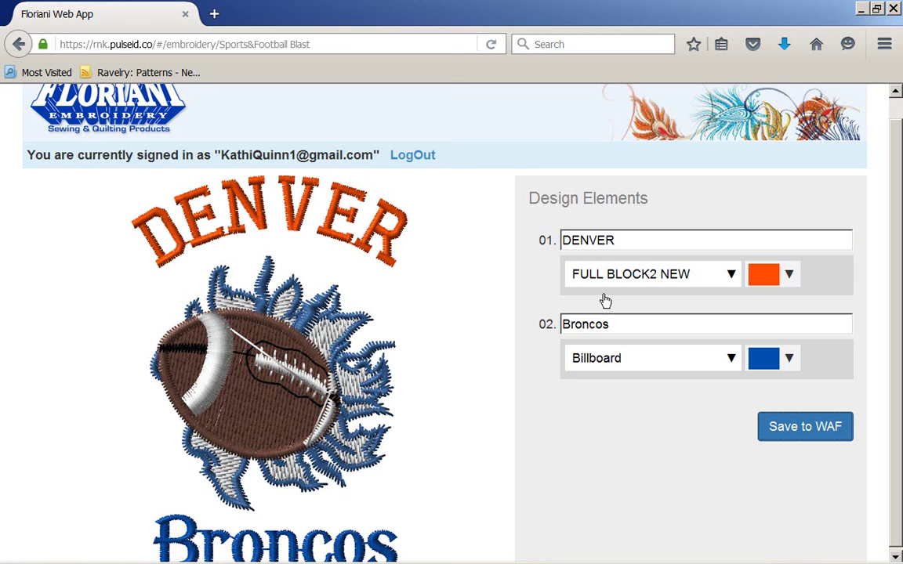
scroll(604, 300, "up", 1)
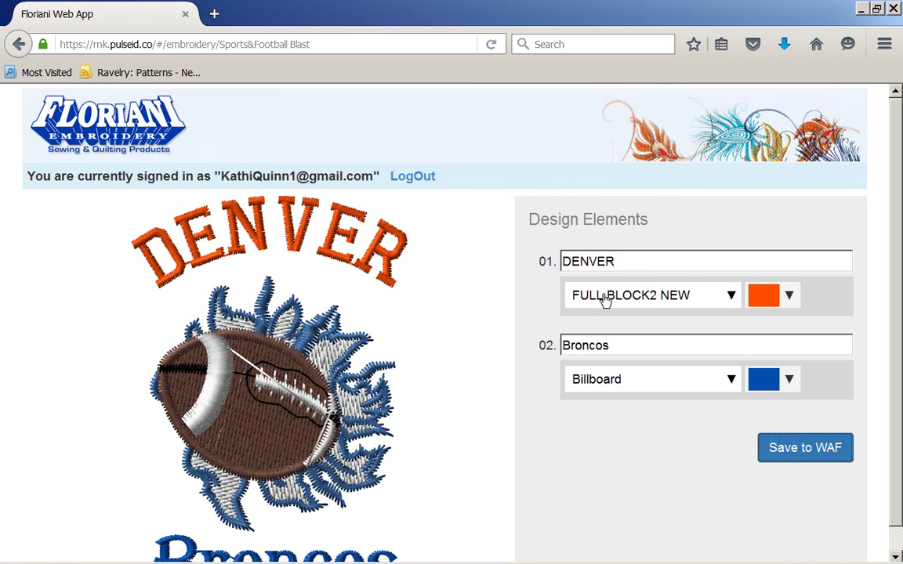
Return to the design catalogue and show 25 designs per page
key("alt+Left")
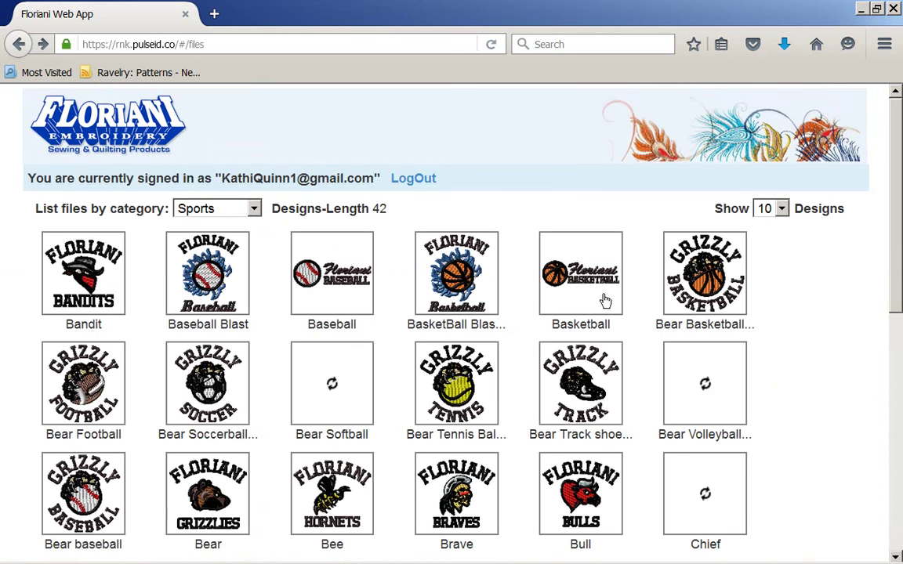
scroll(604, 300, "down", 1)
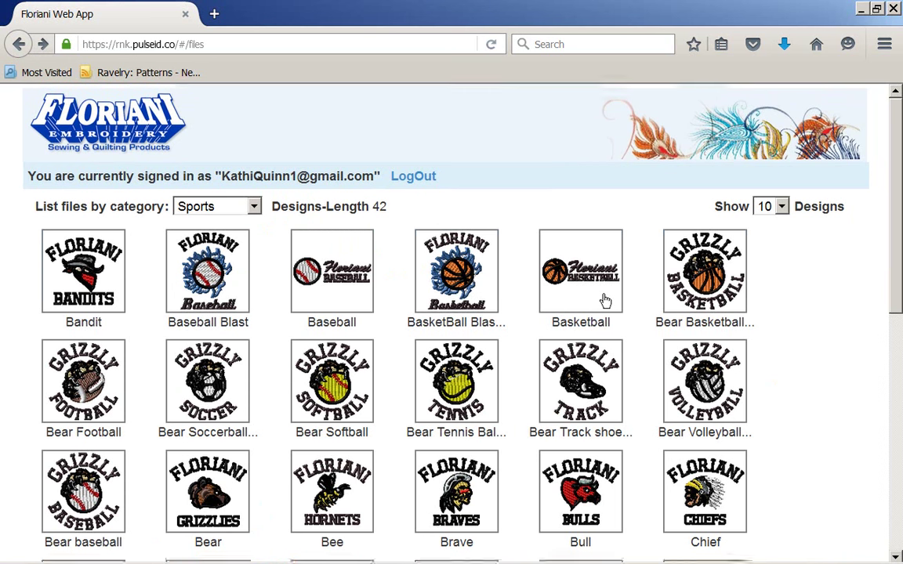
scroll(605, 300, "down", 5)
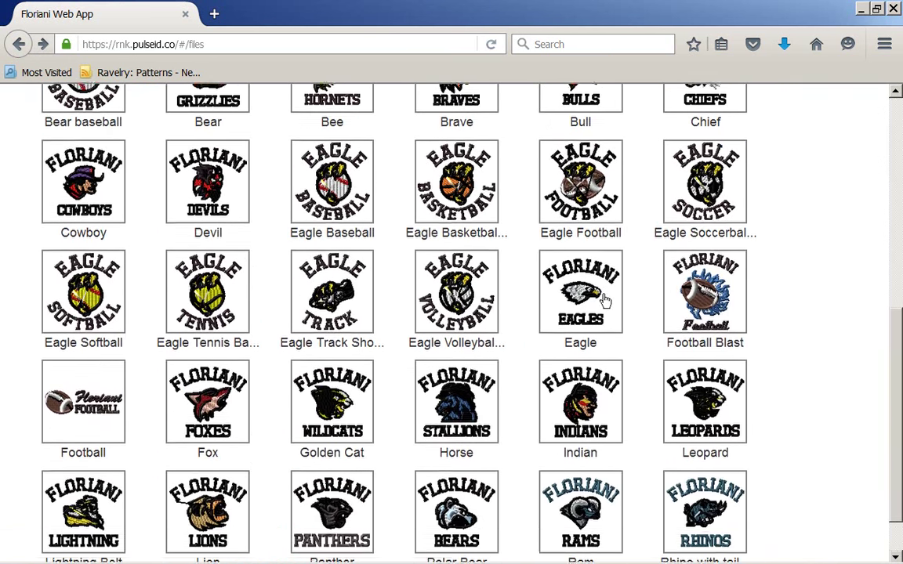
scroll(604, 301, "down", 1)
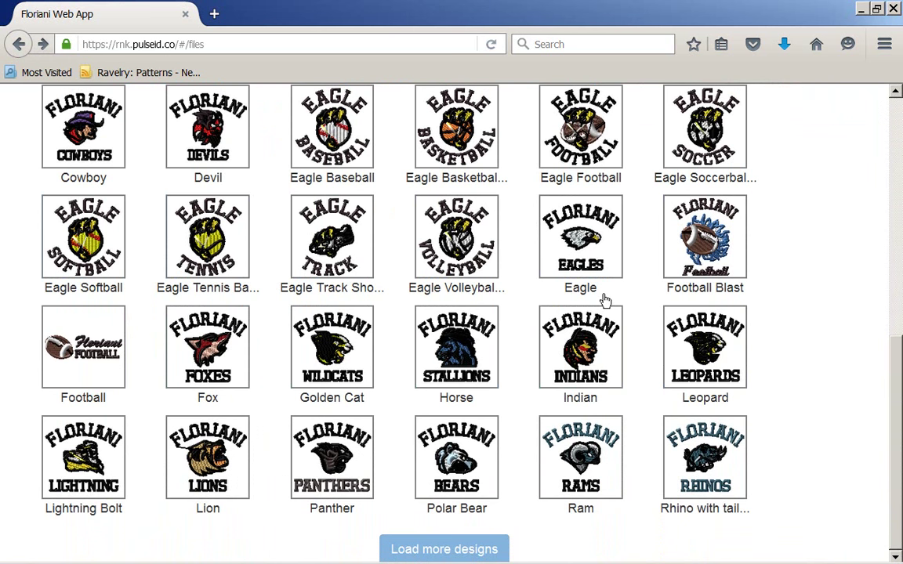
scroll(605, 300, "up", 5)
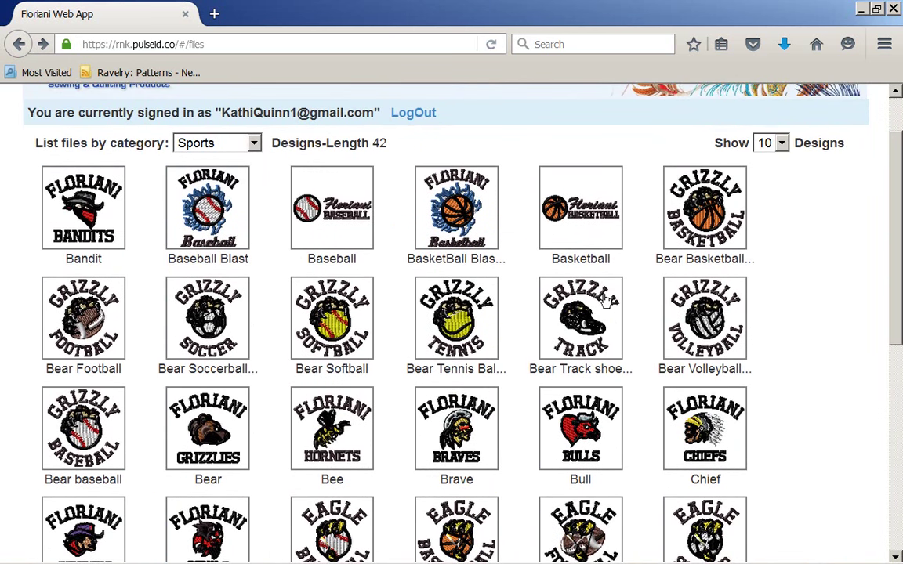
scroll(605, 300, "up", 2)
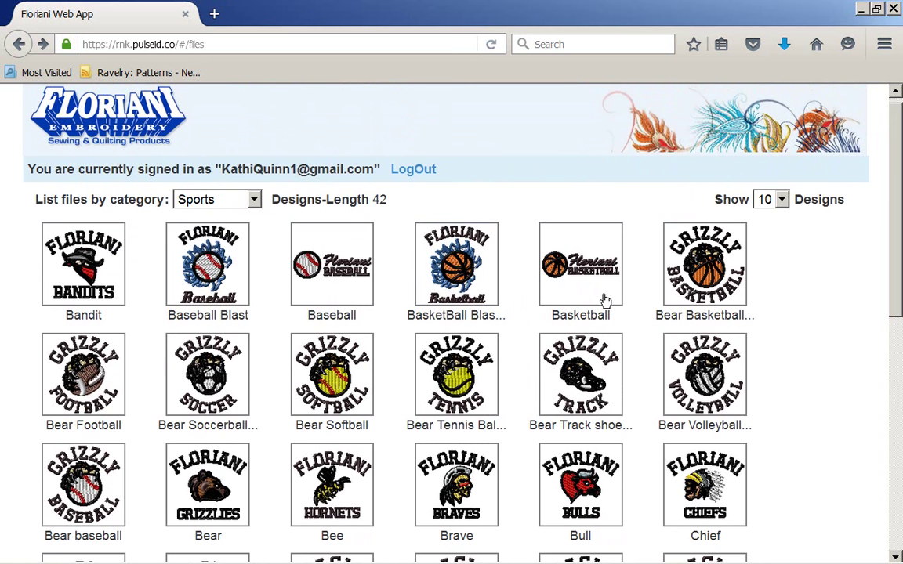
key("alt+Down")
key("Down")
key("Return")
Filter to the Babies category and open the Rattle birth announcement design
key("alt+Down")
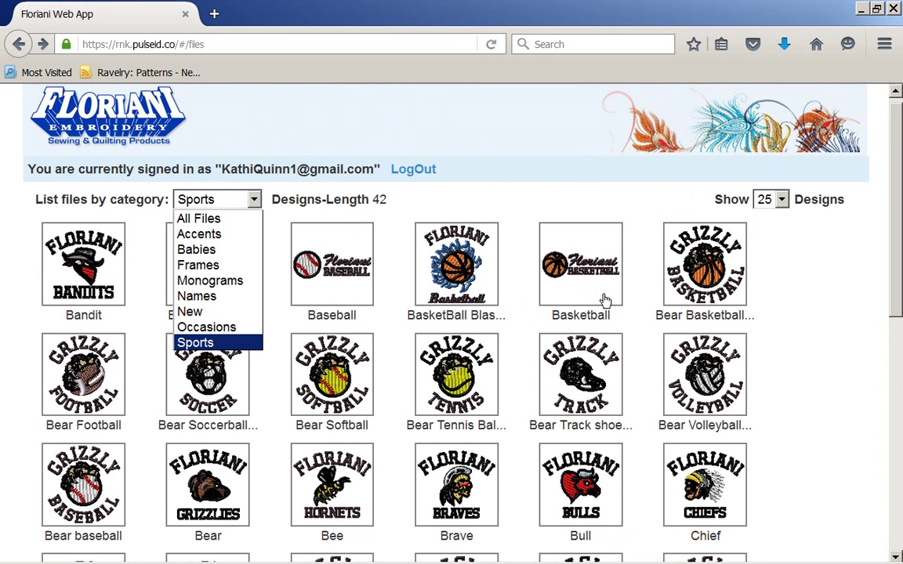
key("Up")
key("Up")
key("Up")
key("Up")
key("Up")
key("Up")
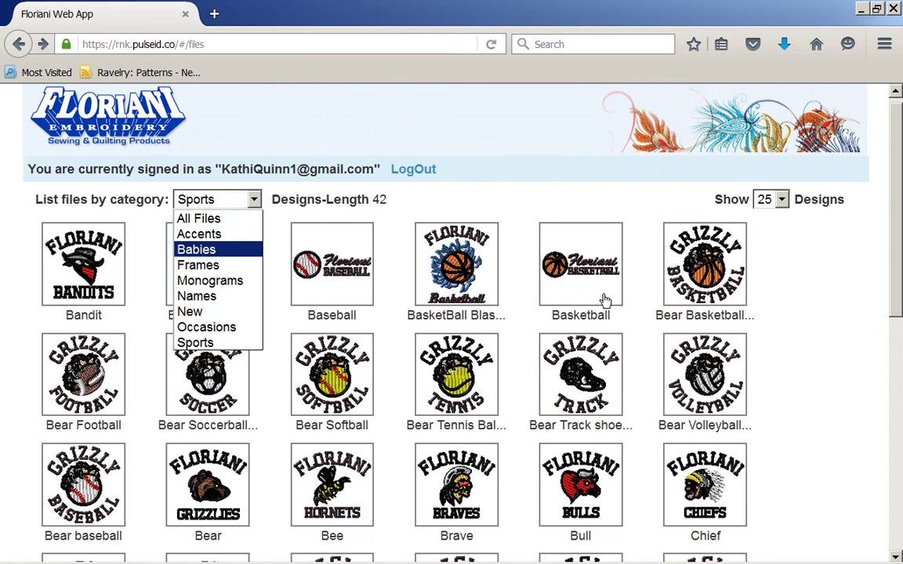
key("Return")
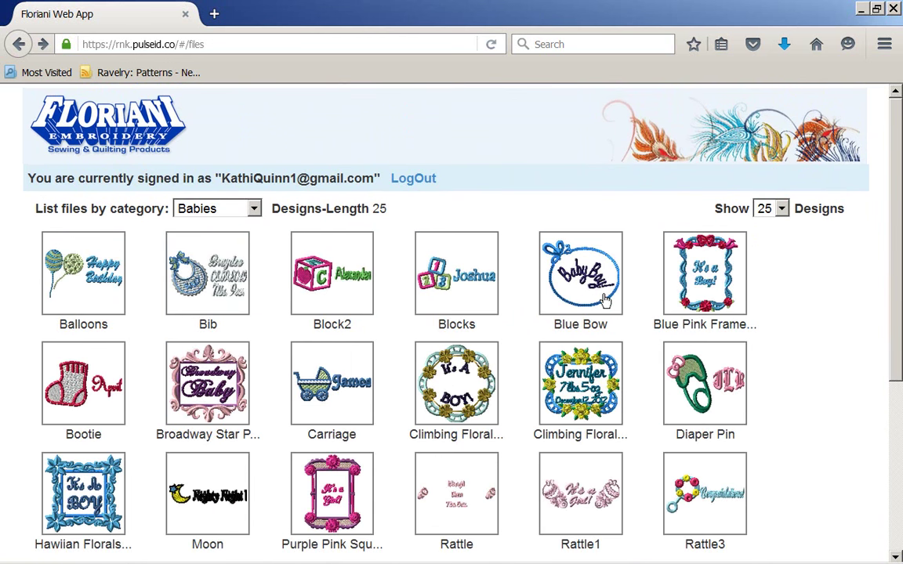
scroll(605, 300, "down", 2)
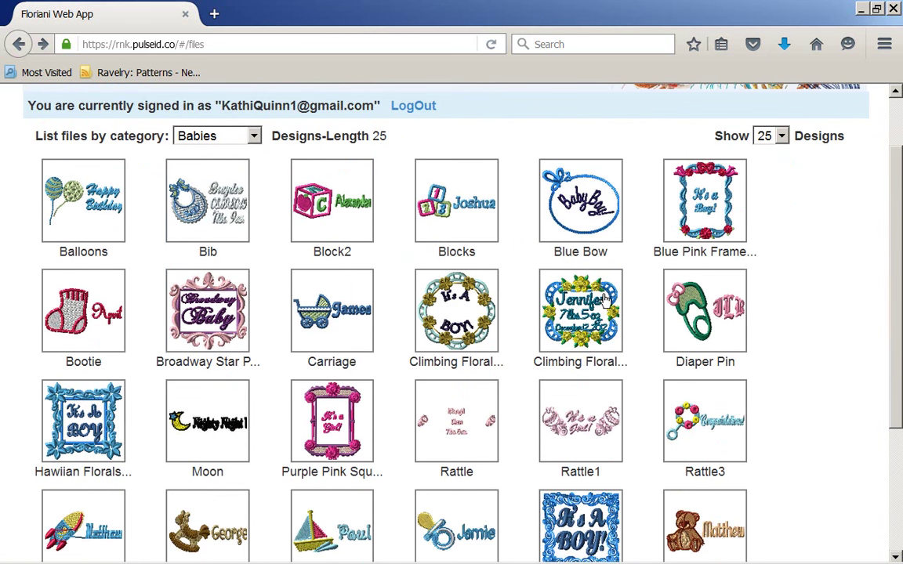
scroll(605, 300, "down", 5)
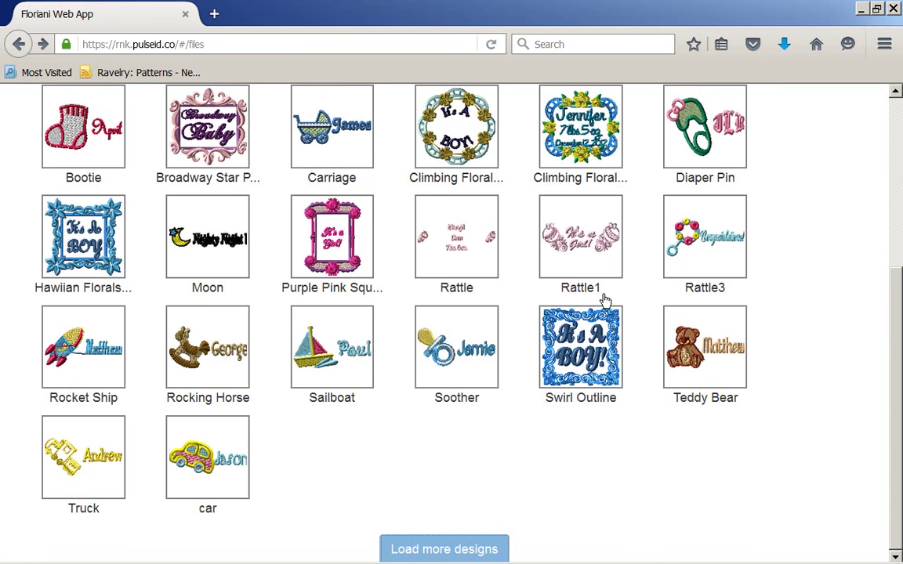
scroll(605, 300, "up", 5)
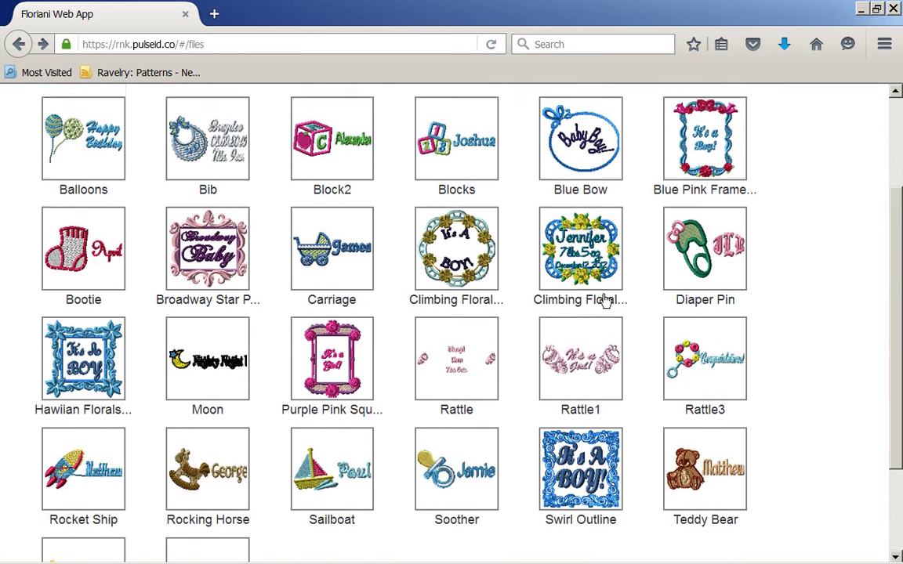
scroll(605, 300, "down", 1)
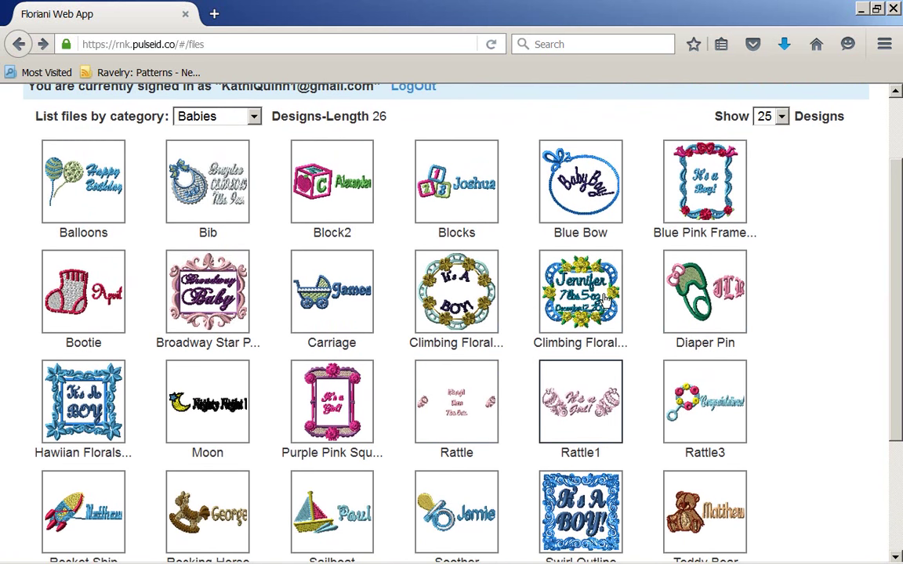
key("Return")
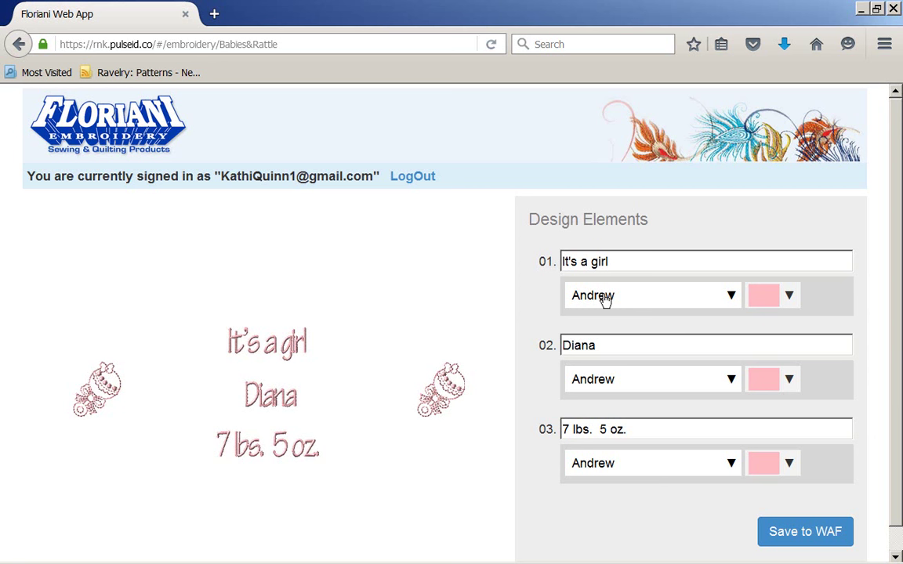
Replace 'It's a girl' on the first line with the baby's full name
key("BackSpace")
key("BackSpace")
key("BackSpace")
key("BackSpace")
type("boy")
key("ctrl+a")
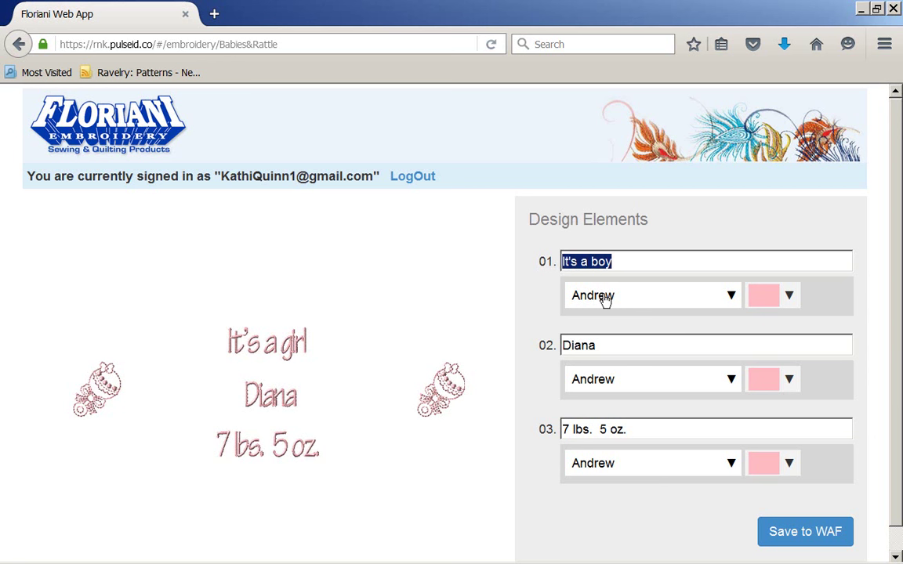
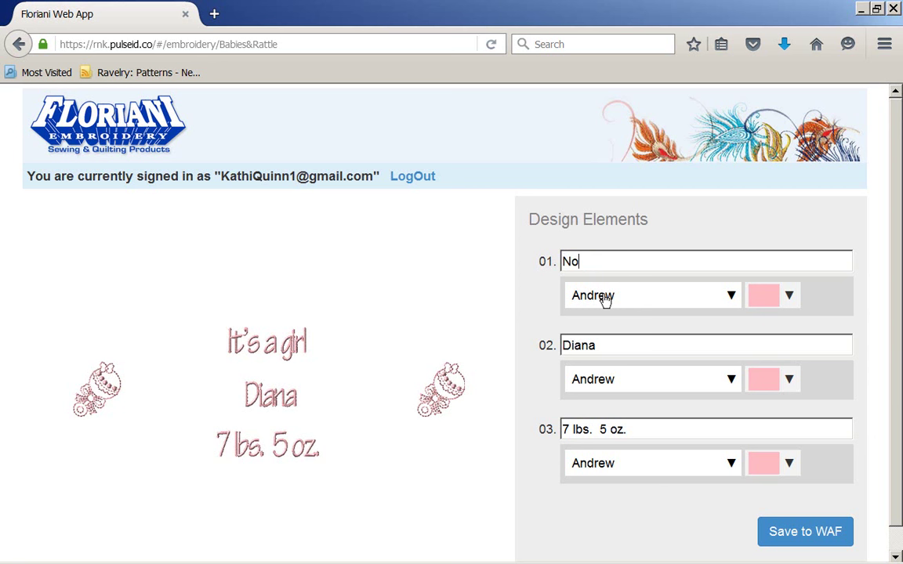
Replace the sample name on the second line with the date 2/1/2016
key("Tab")
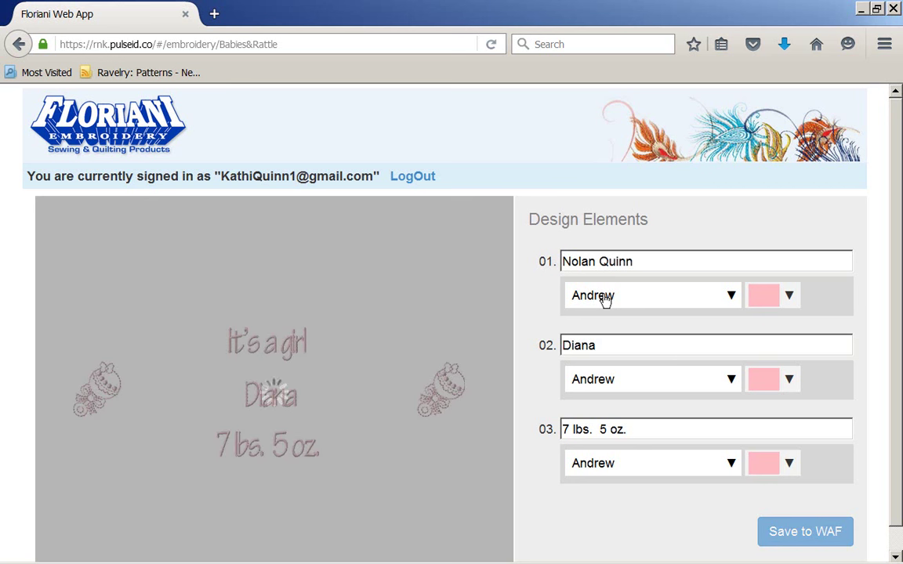
key("ctrl+a")
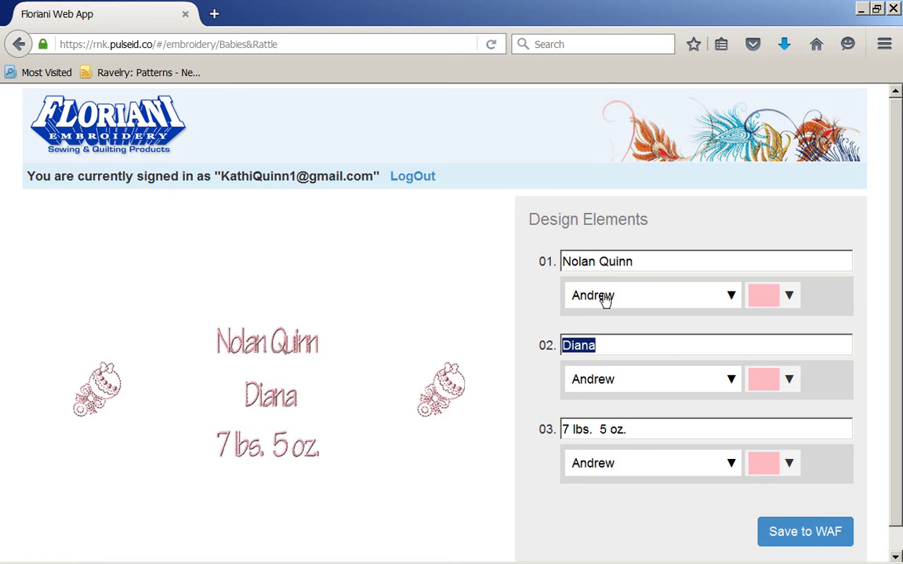
type("2/")
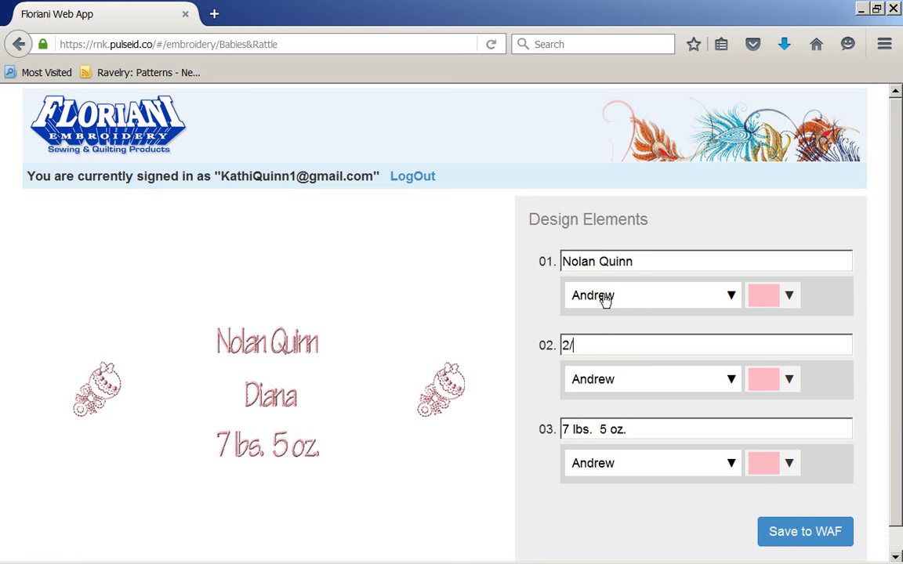
type("1/2016")
Set the name, date and weight lines to blue thread, Floriani Poly colour 7
left_click(604, 301)
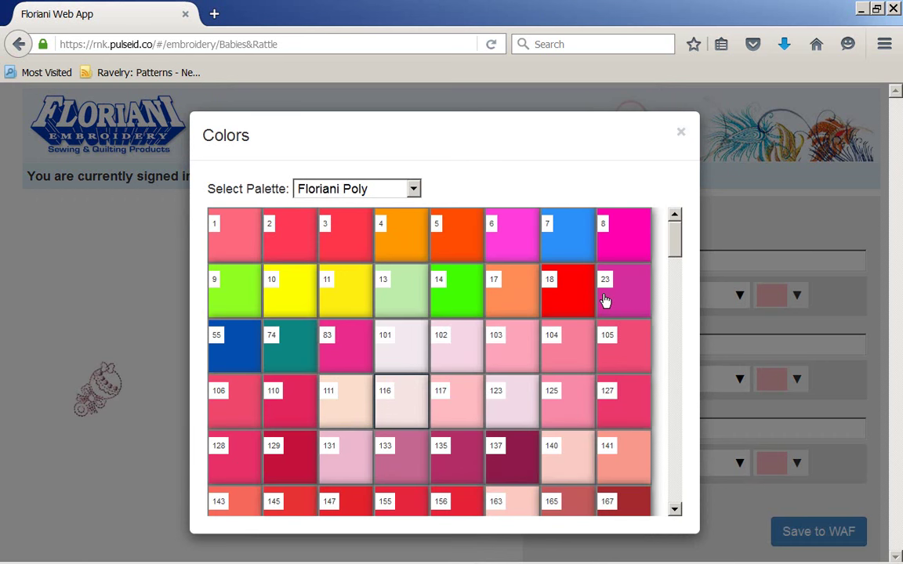
left_click(604, 300)
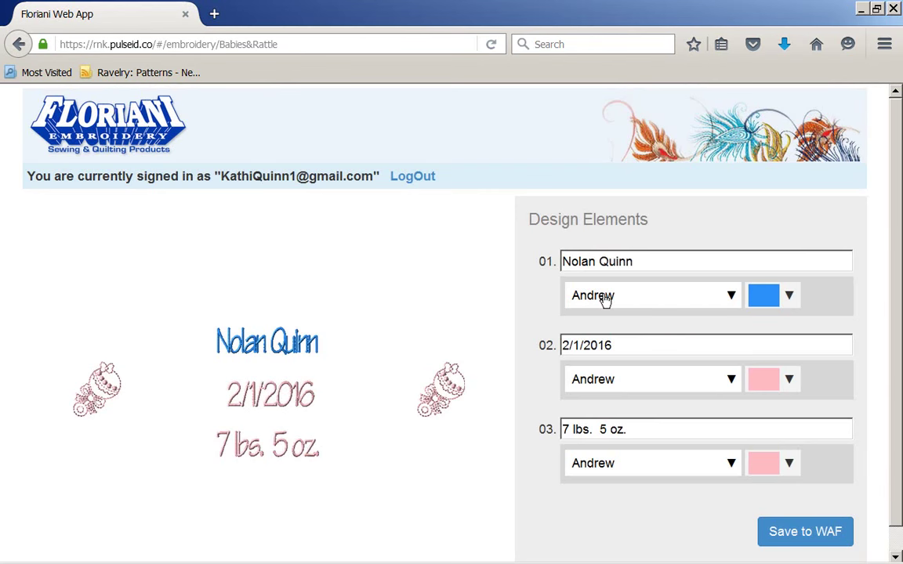
left_click(604, 301)
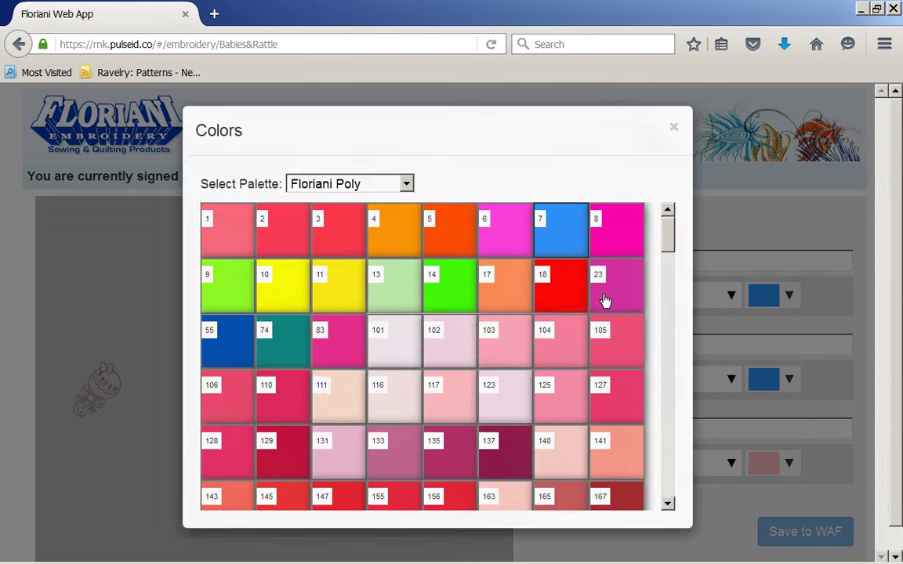
left_click(604, 300)
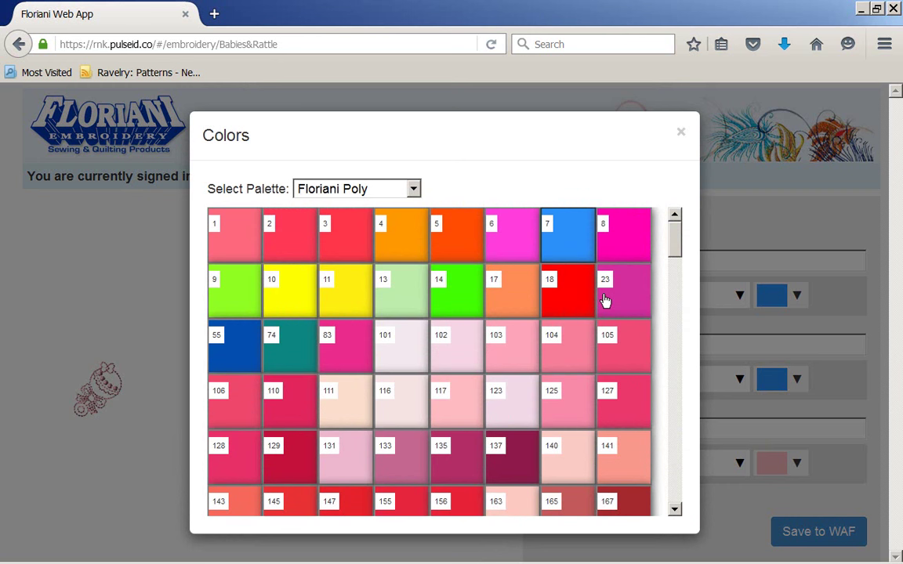
left_click(604, 301)
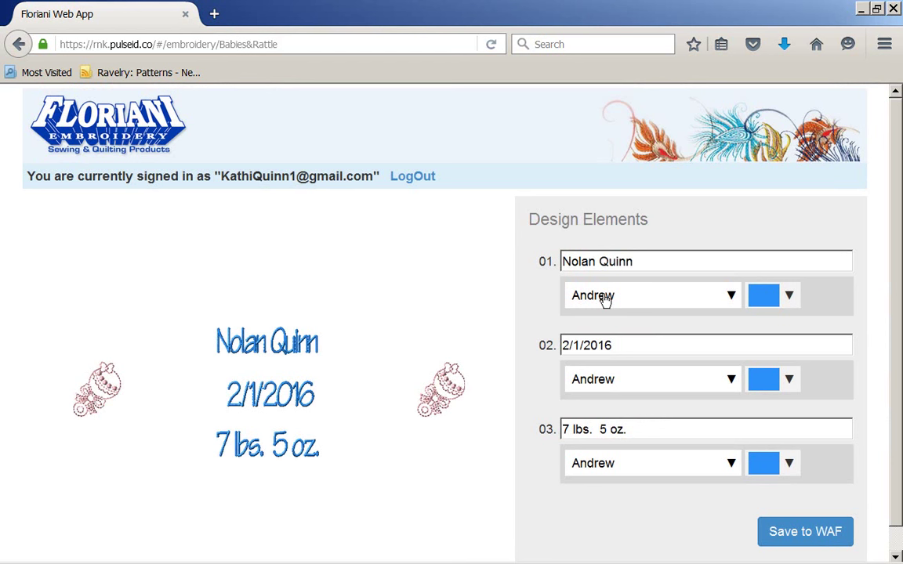
Switch the library to the Monograms category, preview Shell Monogram, and return to the list
key("alt+Left")
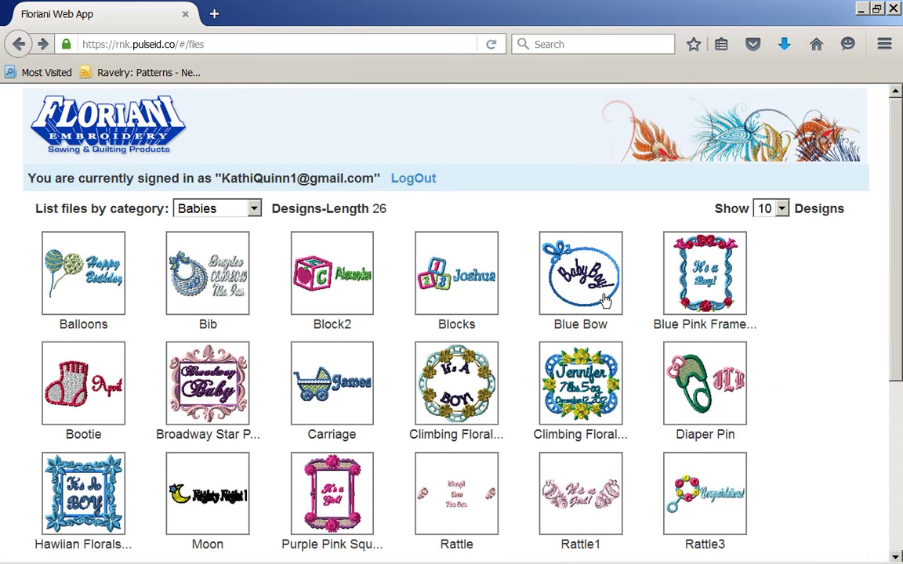
key("alt+Down")
key("Up")
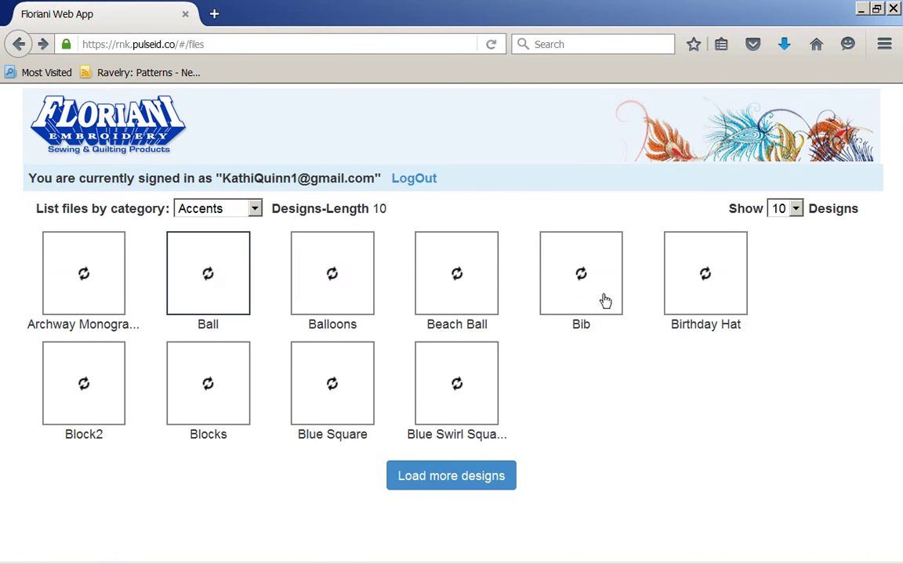
key("Up")
key("Down")
key("Down")
key("Down")
key("Down")
key("Return")
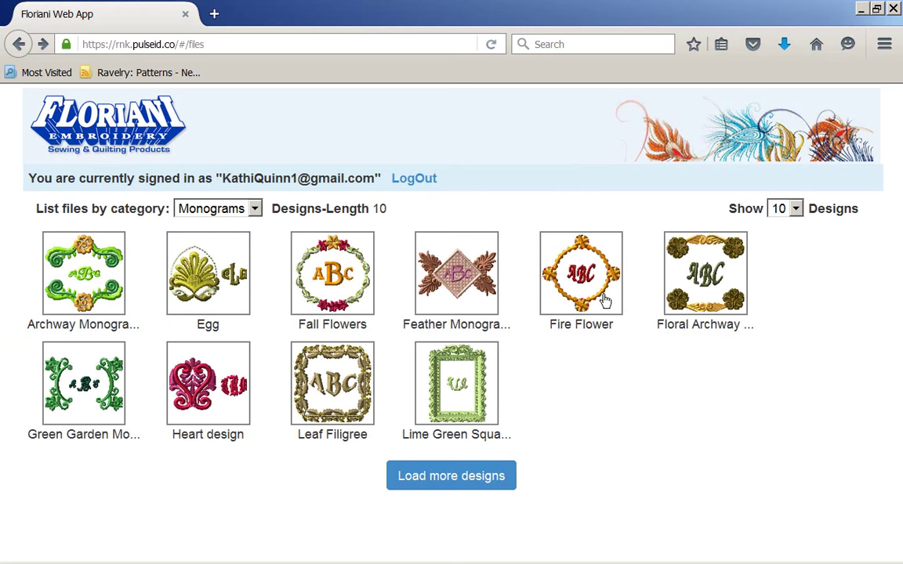
key("Return")
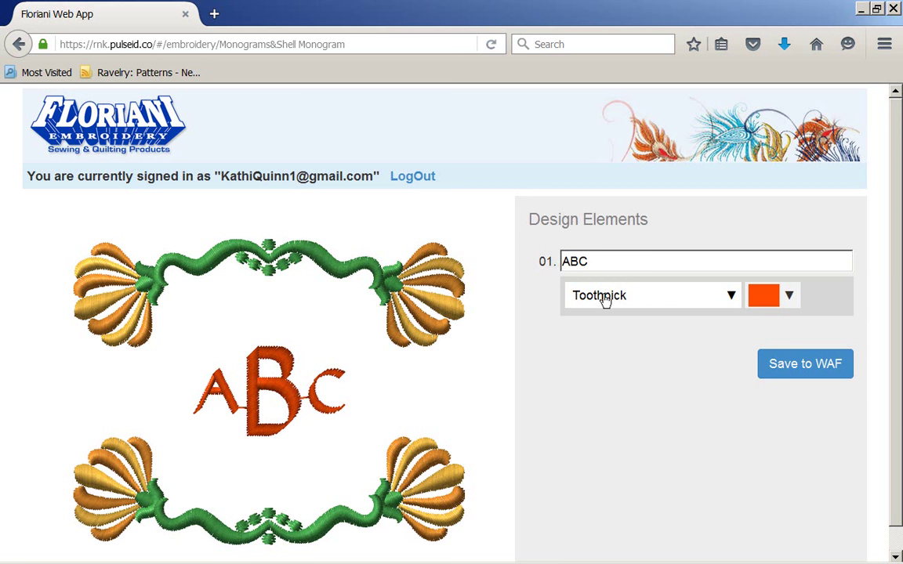
key("alt+Left")
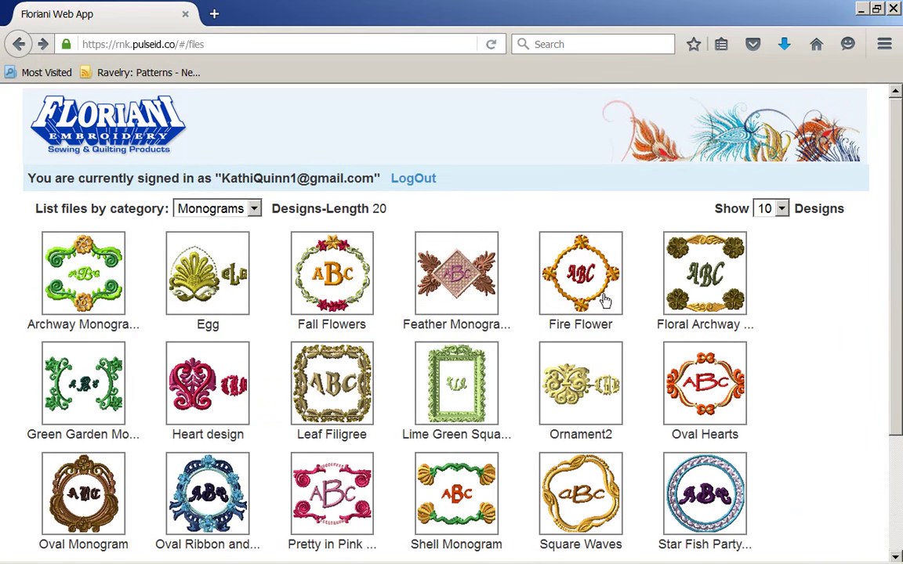
Show 50 designs per page and open the Egg monogram design
scroll(604, 301, "down", 3)
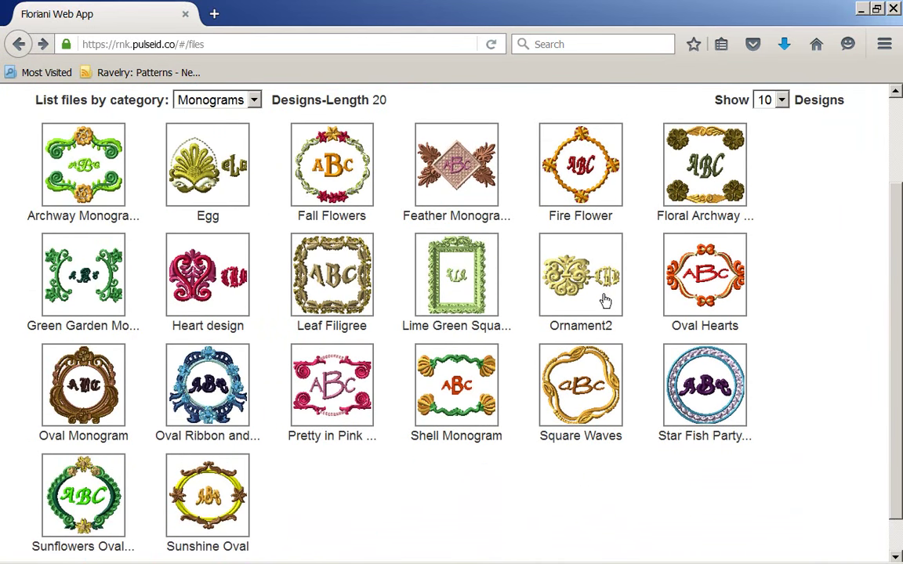
key("alt+Down")
key("Down")
key("Down")
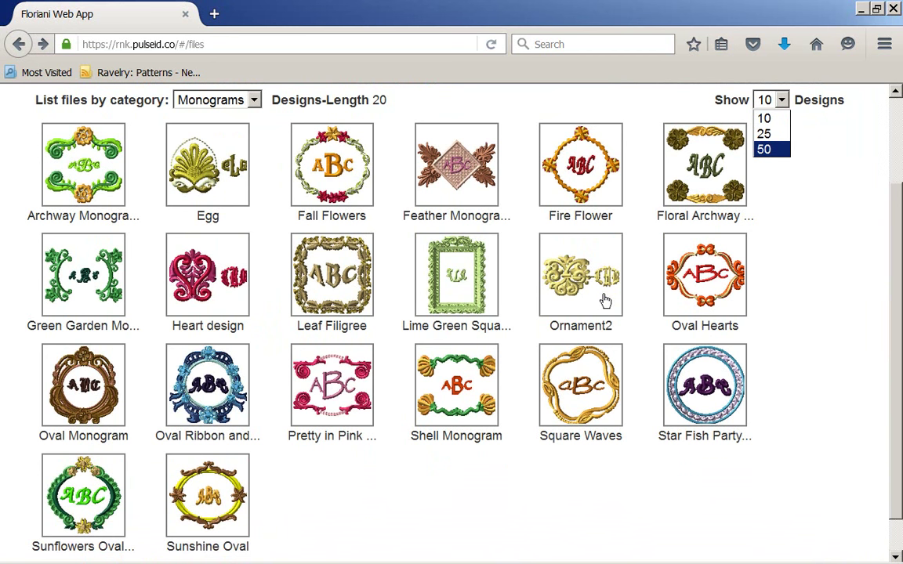
key("Return")
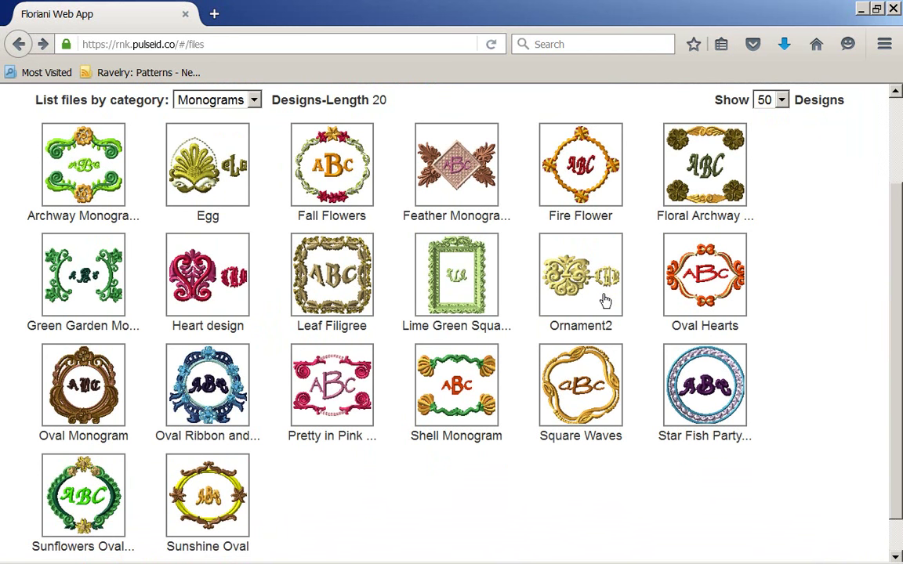
scroll(604, 301, "down", 1)
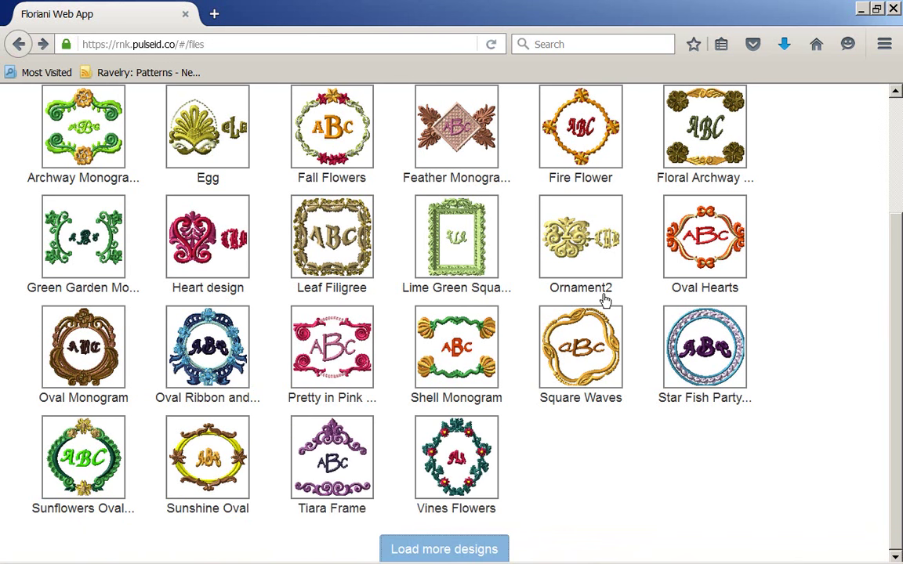
scroll(604, 300, "up", 2)
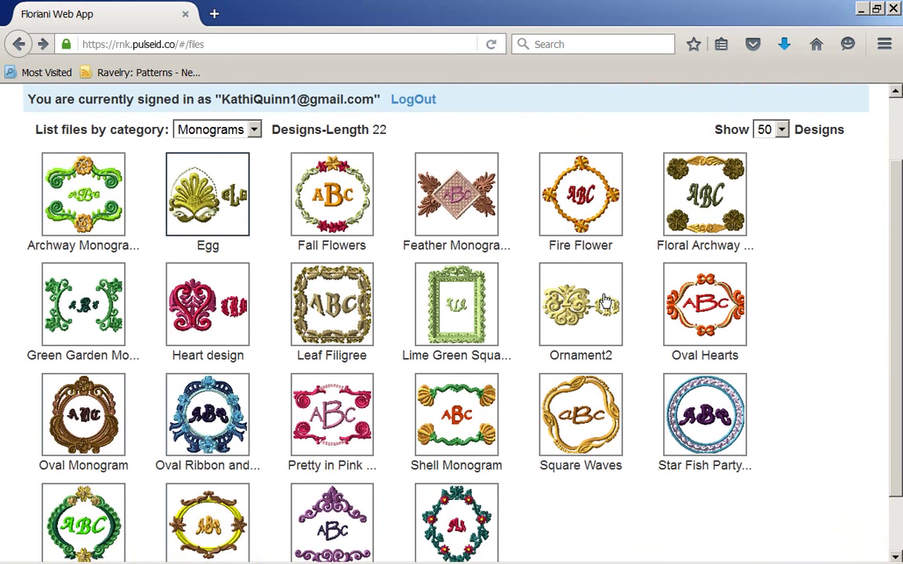
key("Return")
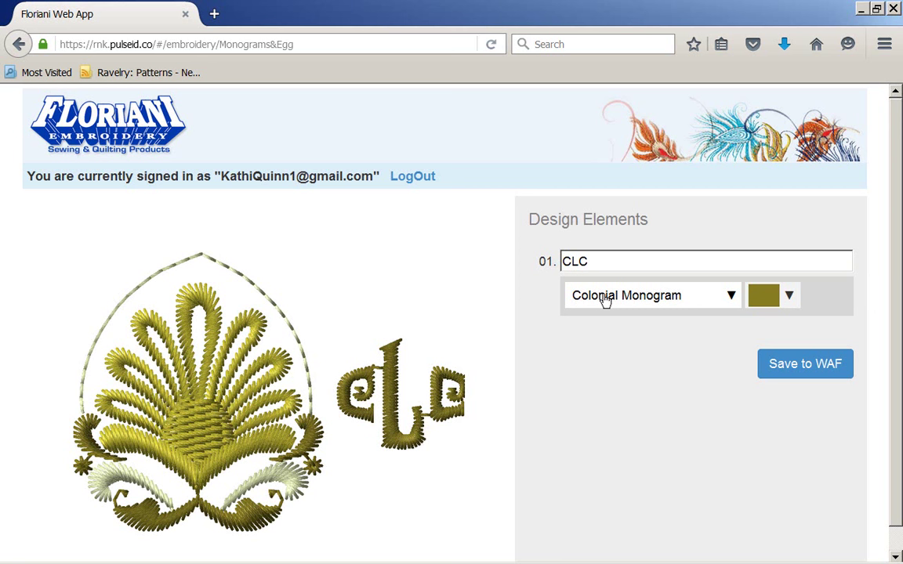
Change the Egg monogram's CLC font to Goudy Bold Regular
left_click(604, 300)
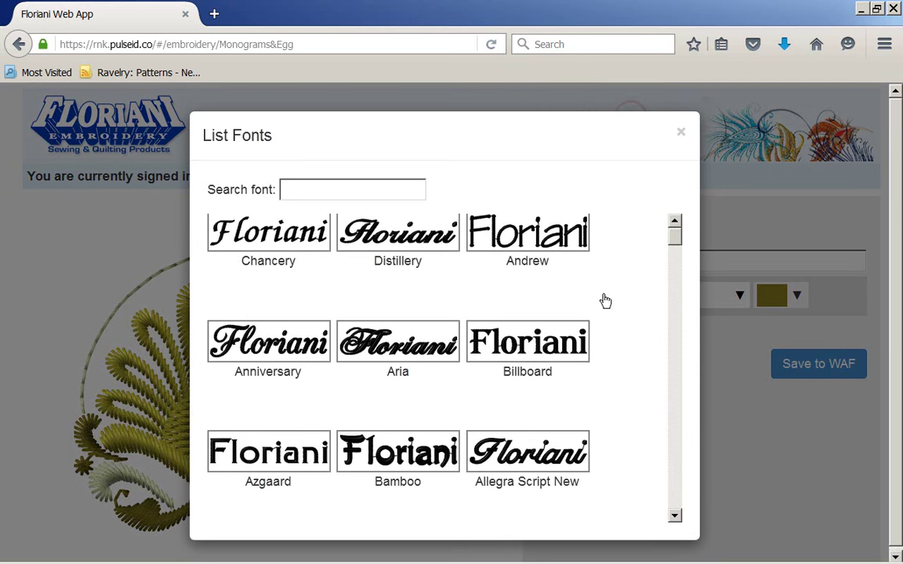
scroll(605, 300, "down", 5)
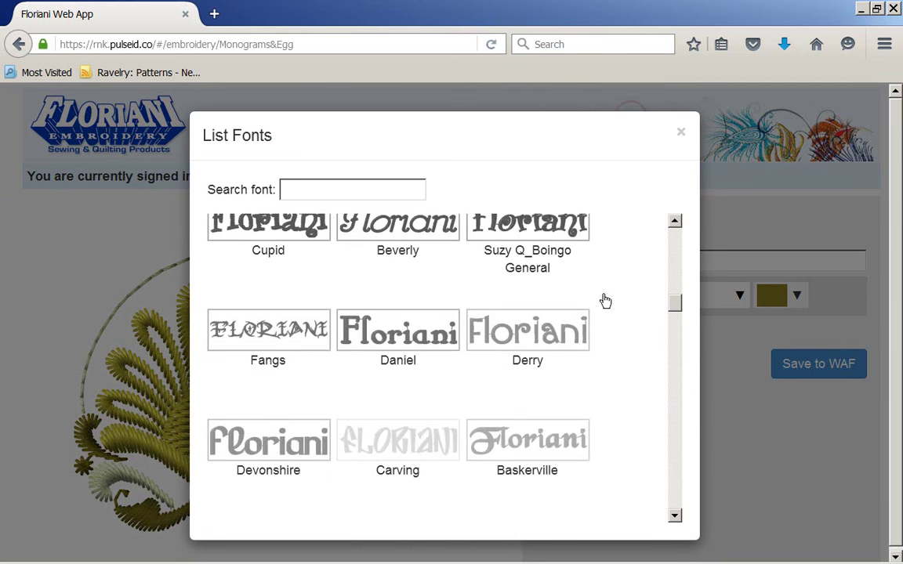
scroll(605, 300, "down", 5)
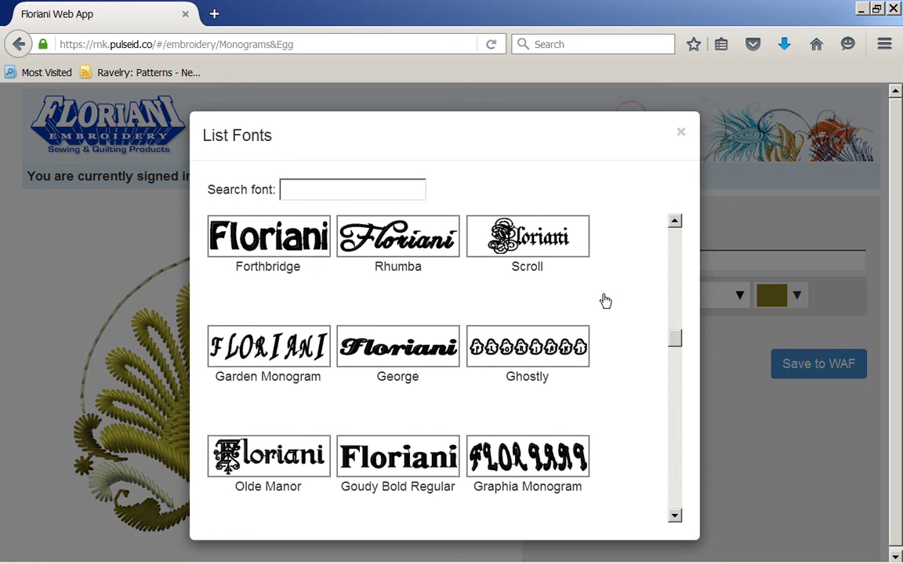
scroll(603, 302, "down", 3)
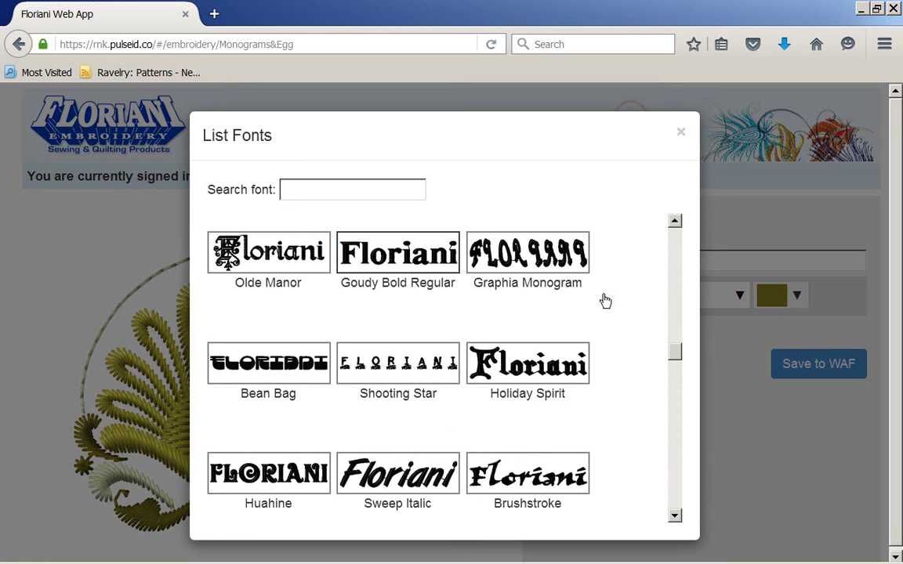
left_click(397, 252)
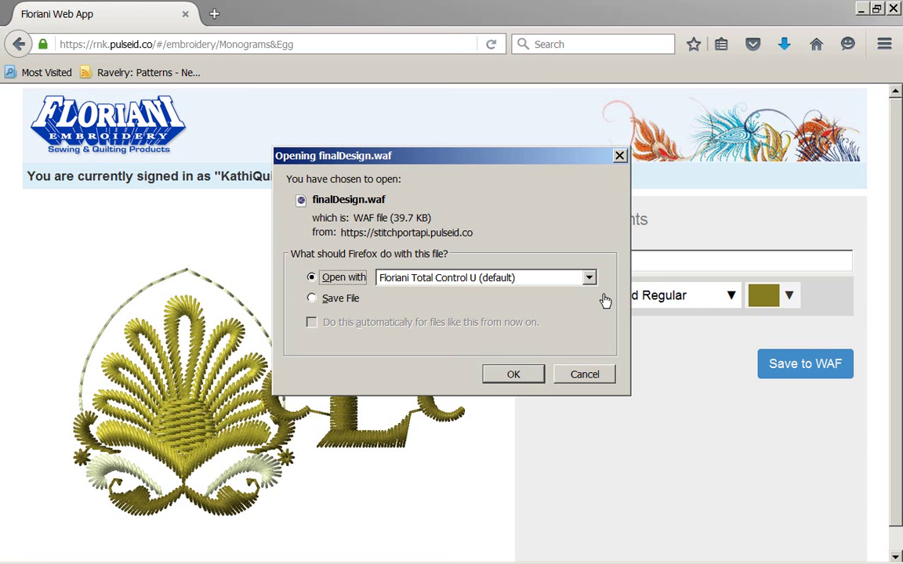
Accept the prompt to open finalDesign.waf with Floriani Total Control U
key("Return")
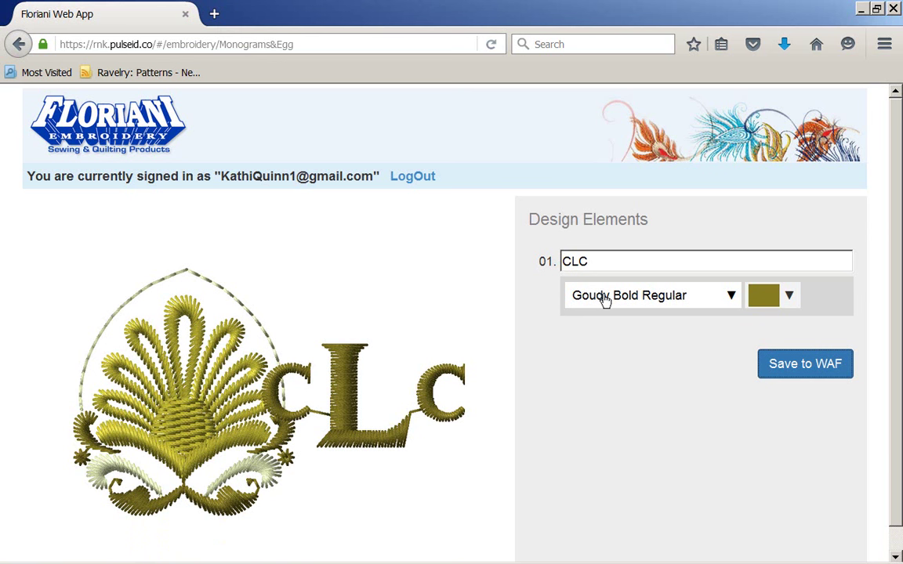
Return to the design list and filter it to the Names category
key("alt+Left")
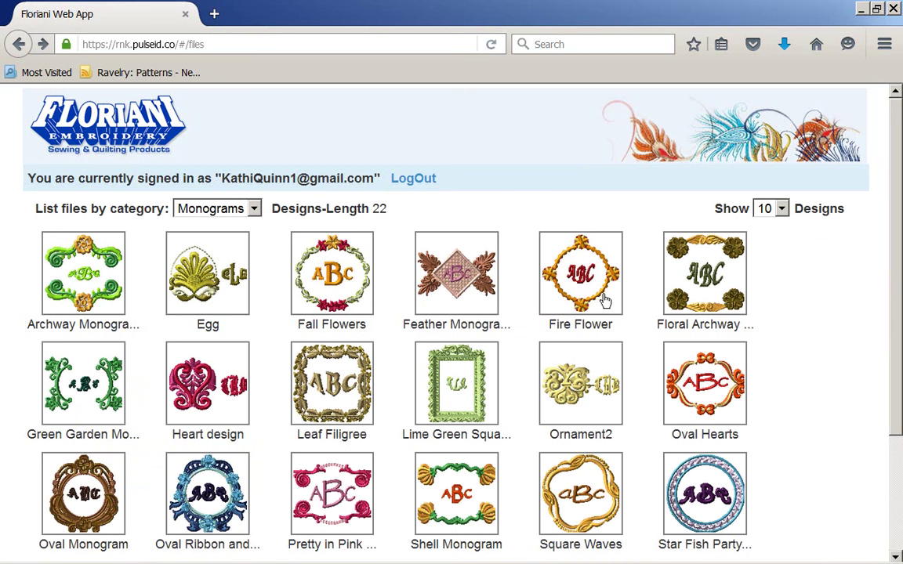
key("alt+Down")
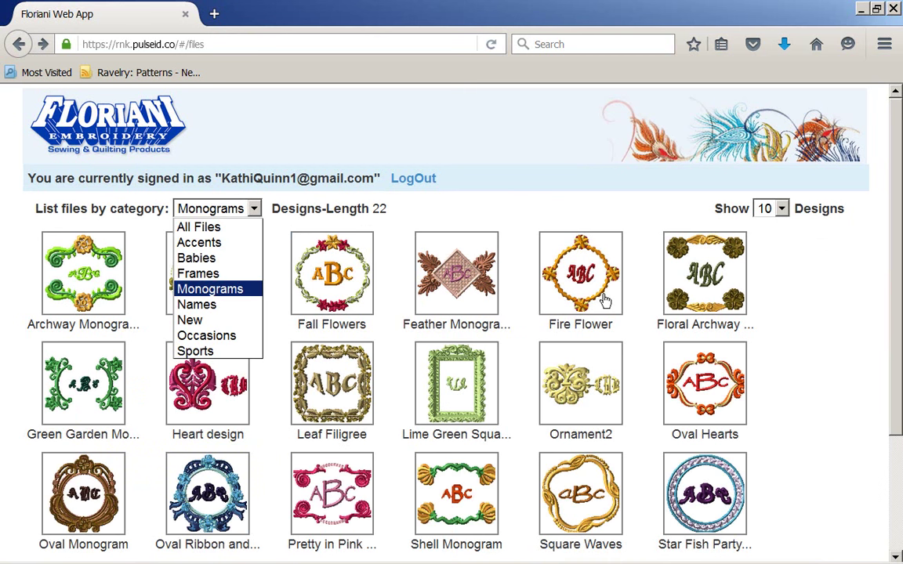
key("Up")
key("Up")
key("Up")
key("Up")
key("Down")
key("Down")
key("Down")
key("Down")
key("Down")
key("Return")
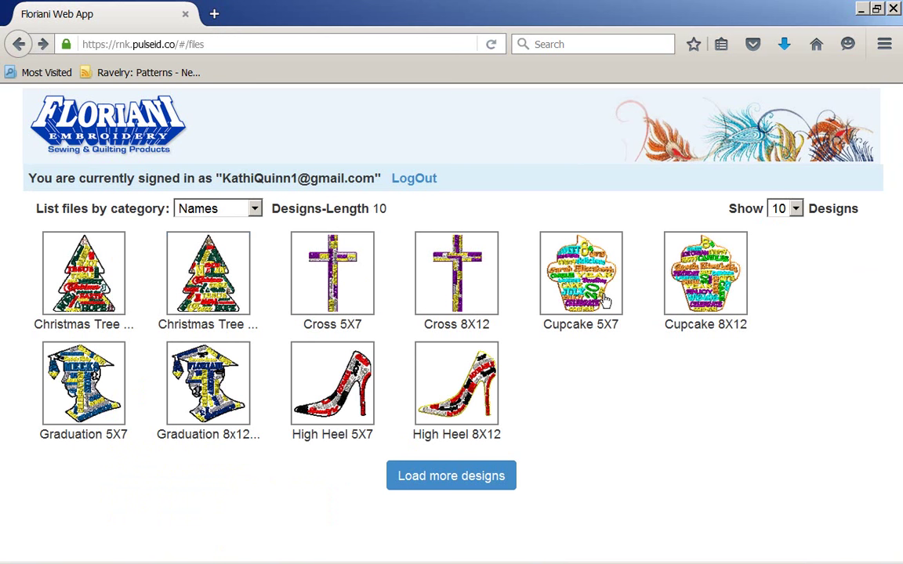
Switch the design category filter to Occasions
key("alt+Down")
key("Up")
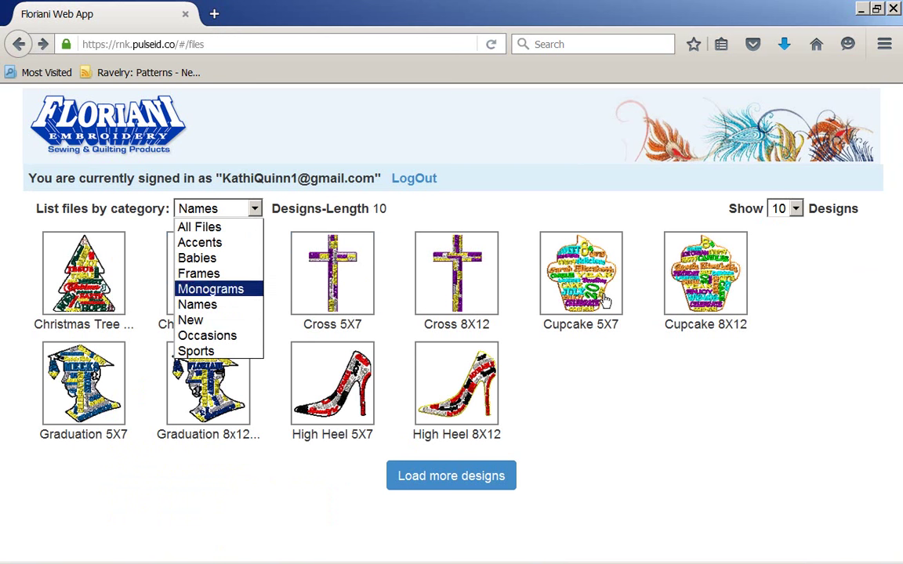
key("Down")
key("Down")
key("Down")
key("Return")
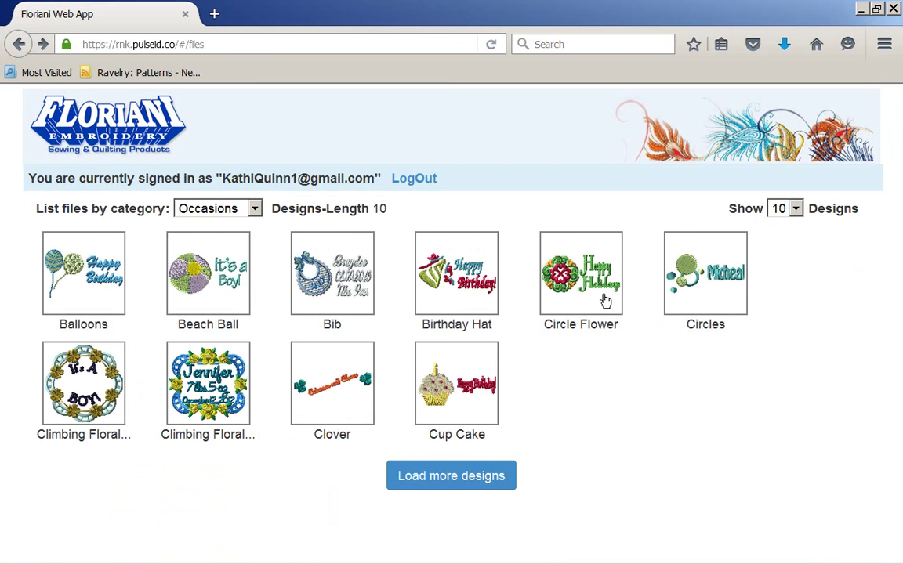
Filter the designs to Sports, listing ten designs from Bandit to Bear Tennis Ball
key("alt+Down")
key("Home")
key("Down")
key("Down")
key("Down")
key("Down")
key("Down")
key("Down")
key("Down")
key("Down")
key("Return")
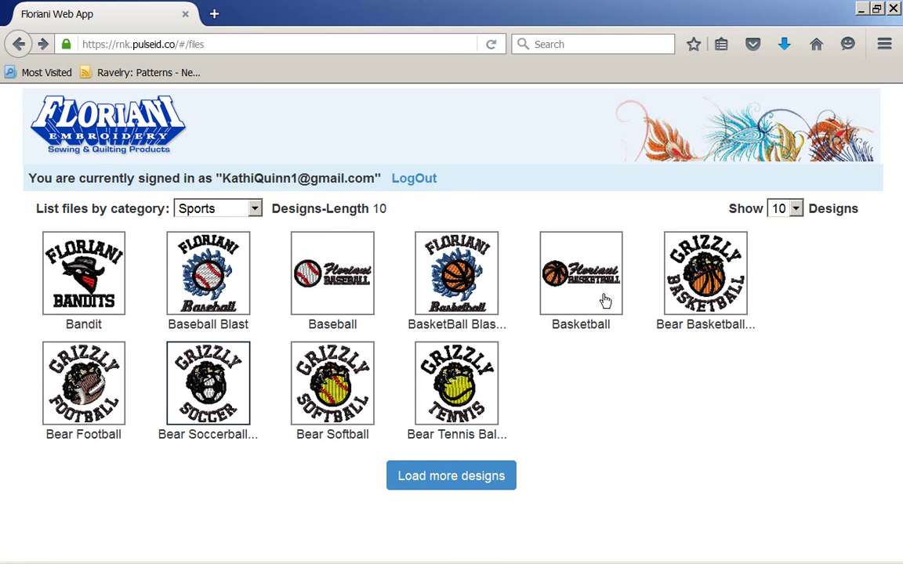